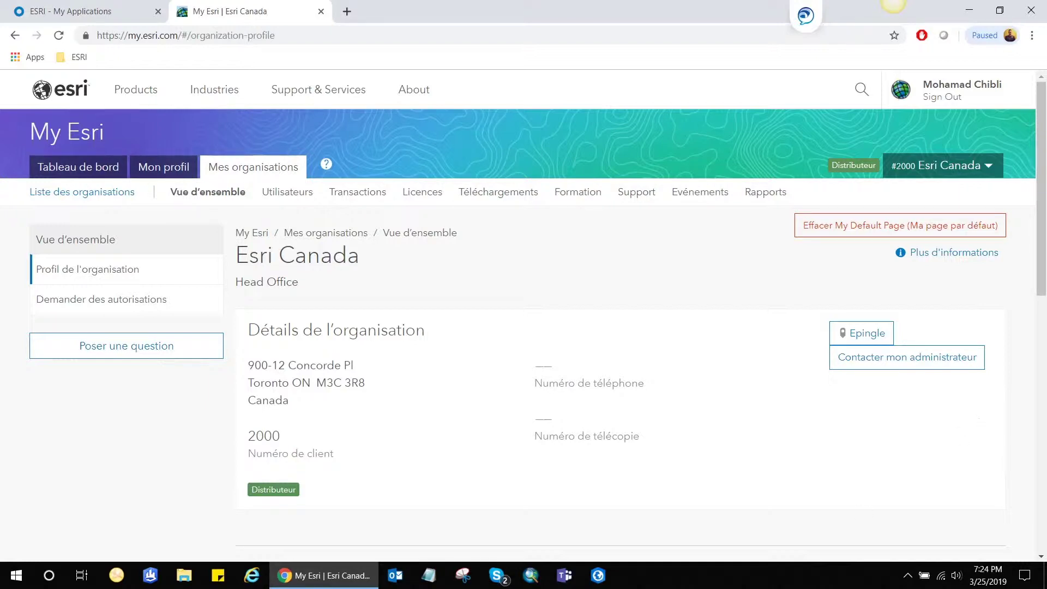
Step: Open ArcGIS Administrator and display the machine identifiers of this computer
click(18, 575)
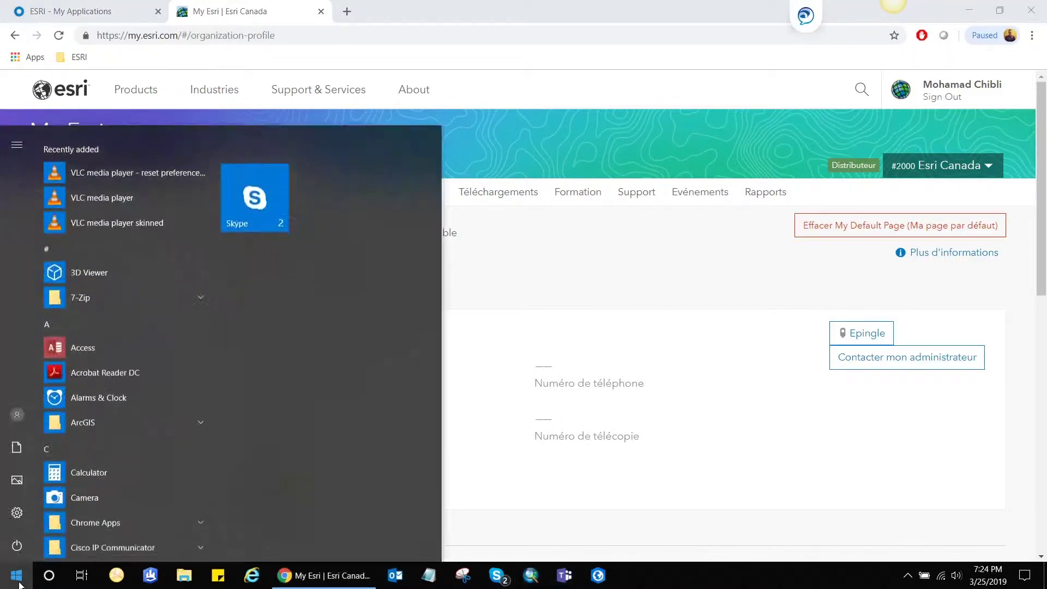
text(arc)
click(181, 220)
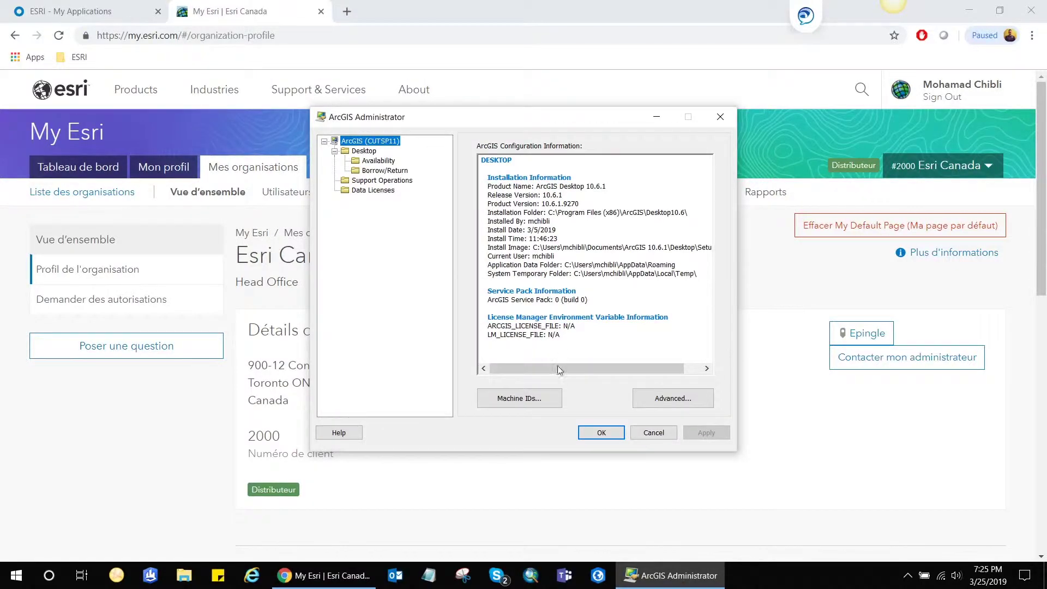
click(524, 398)
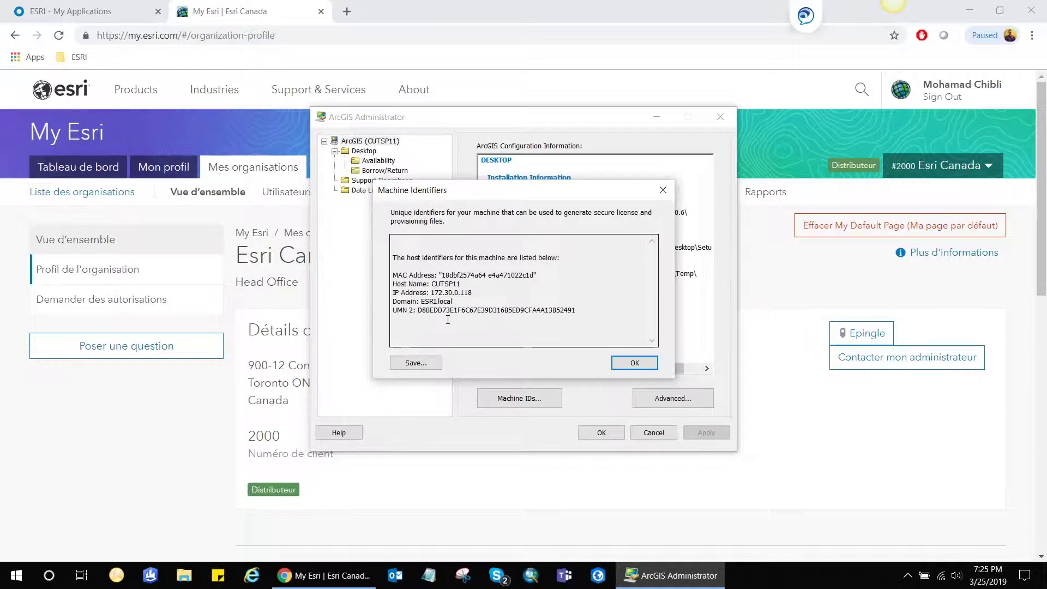
Step: Copy the UMN 2 value from the machine identifiers
click(419, 310)
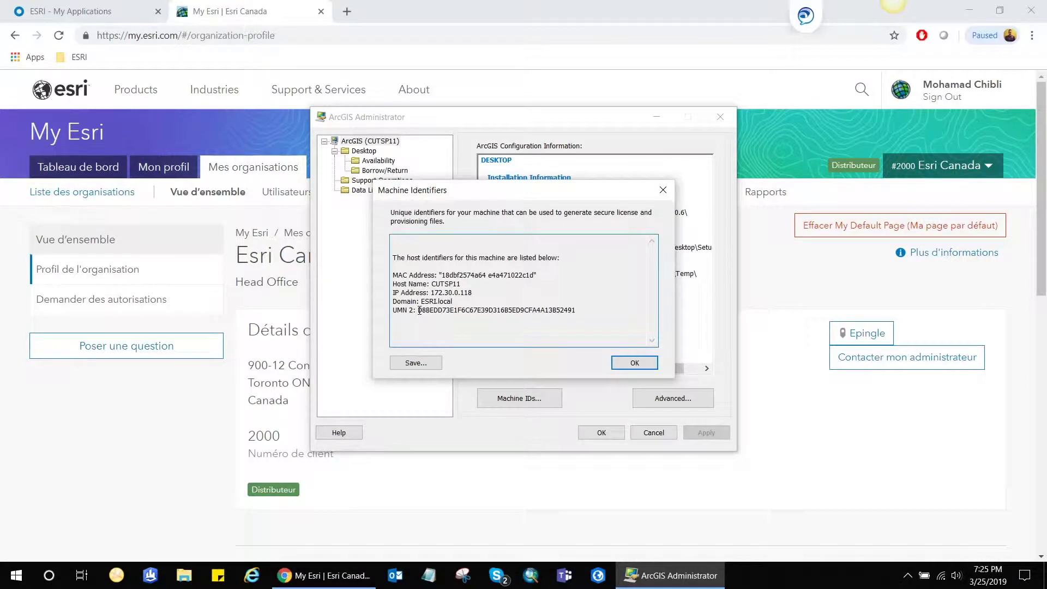
drag(419, 311, 576, 311)
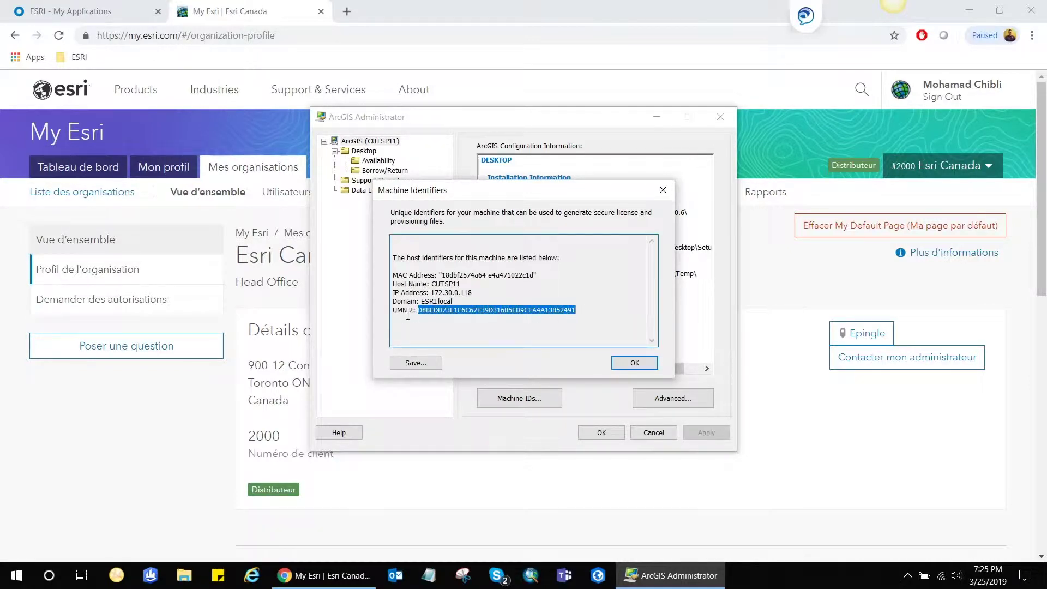
right_click(465, 314)
click(499, 350)
Step: Switch back to My Esri in the browser and open the organisation's "Récupérer les licences perdues" licence tool
click(811, 459)
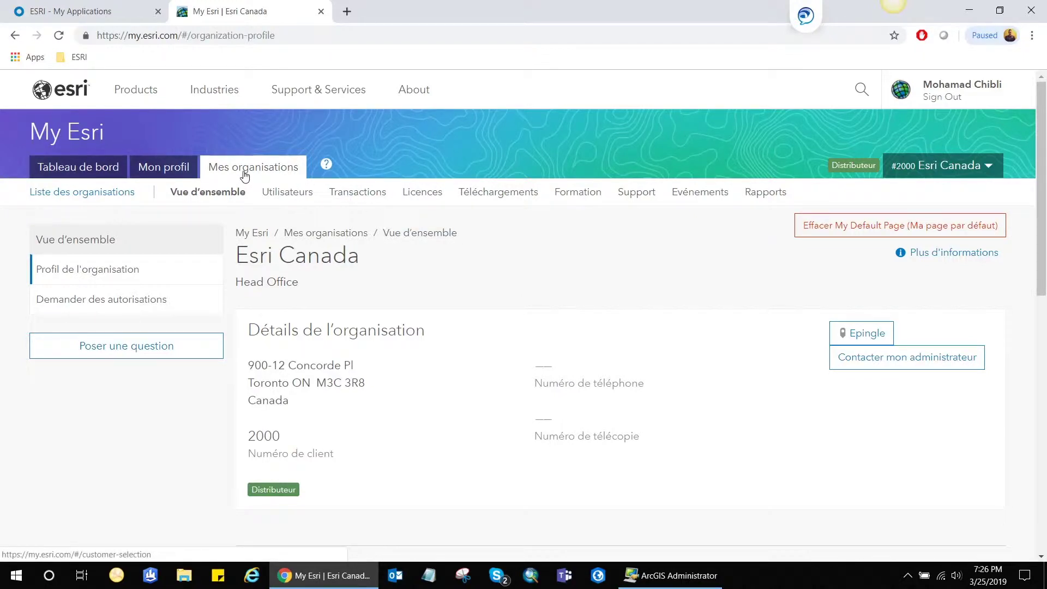
click(417, 195)
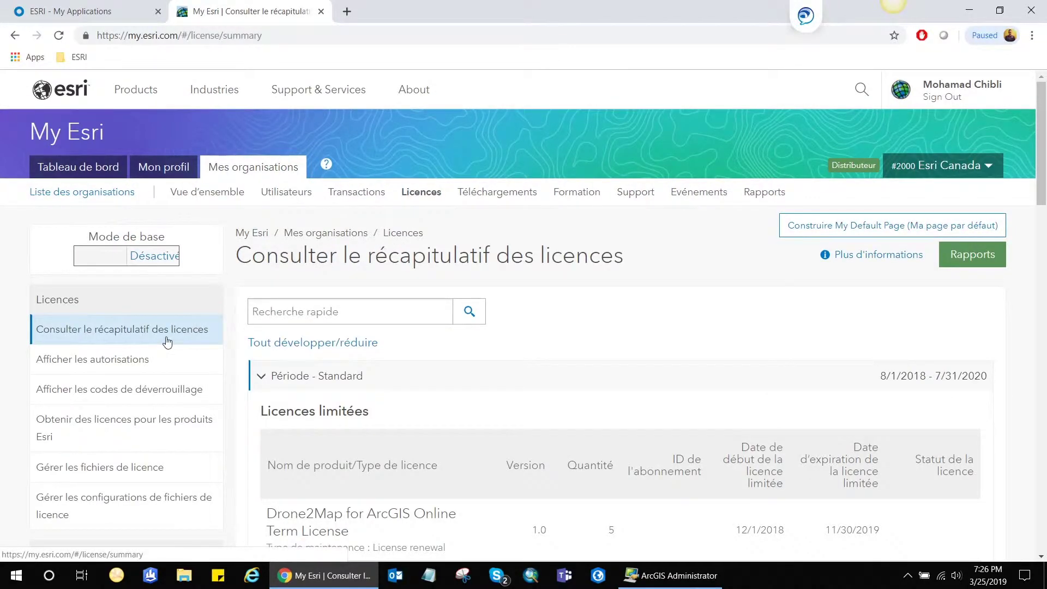
scroll(167, 342, down, 1)
scroll(168, 342, down, 1)
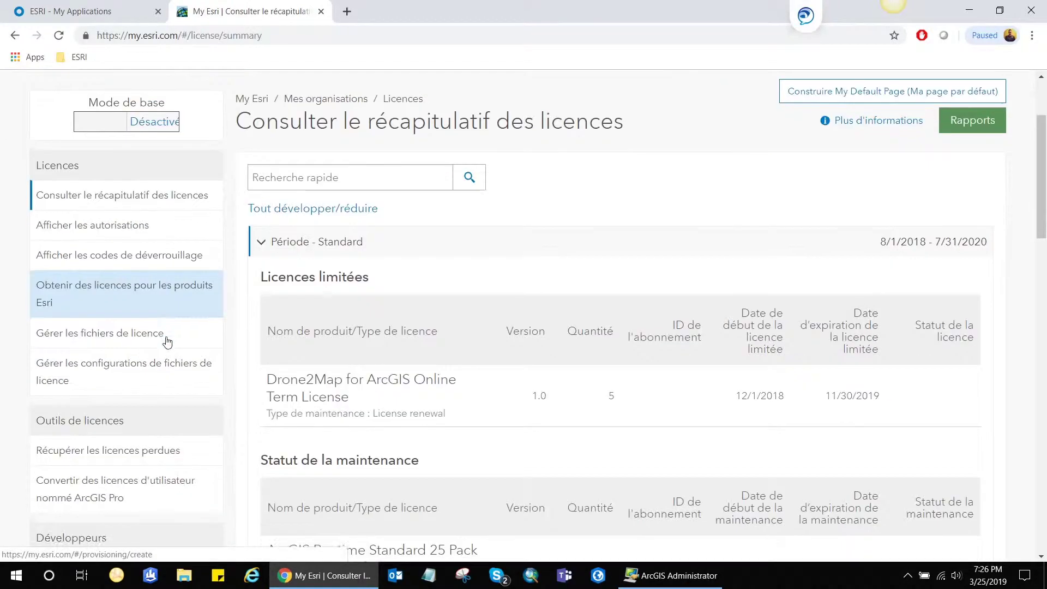
click(93, 462)
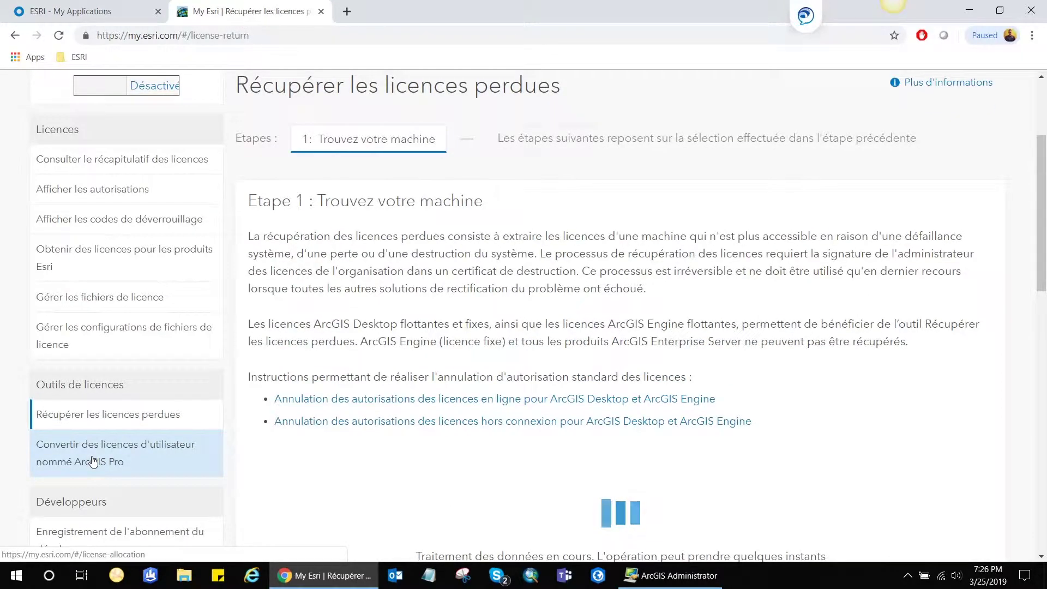
Step: Choose to find the machine by its UMN ID and continue to the machine selection stage
scroll(785, 304, up, 2)
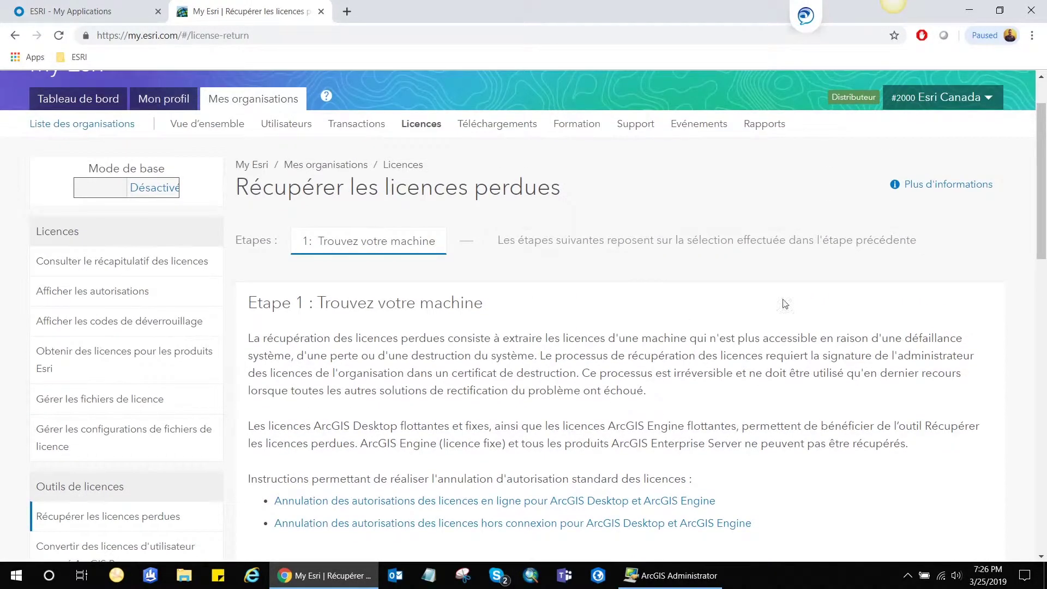
drag(1043, 197, 1044, 252)
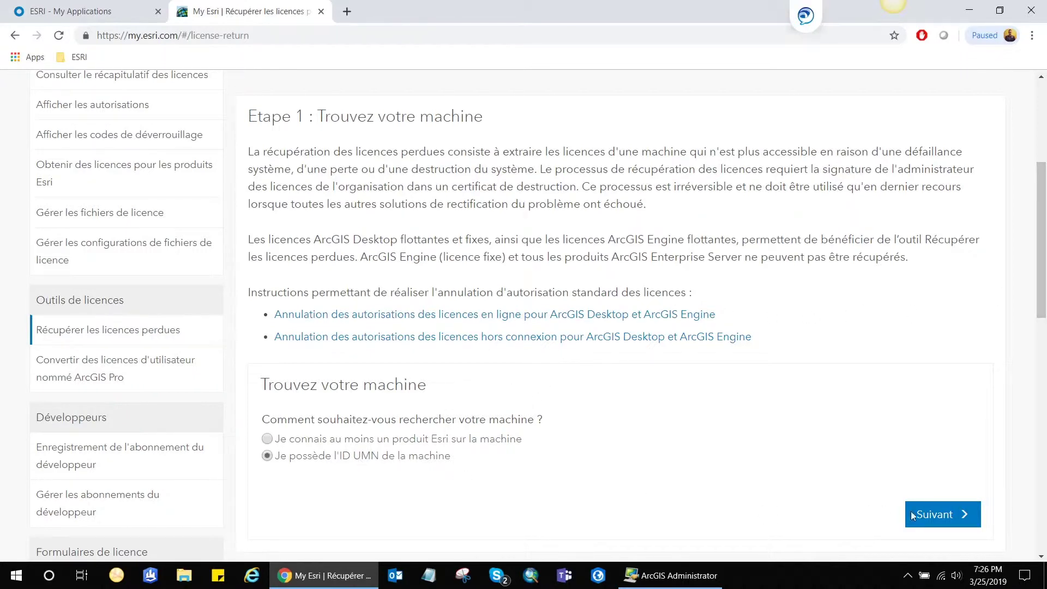
click(946, 521)
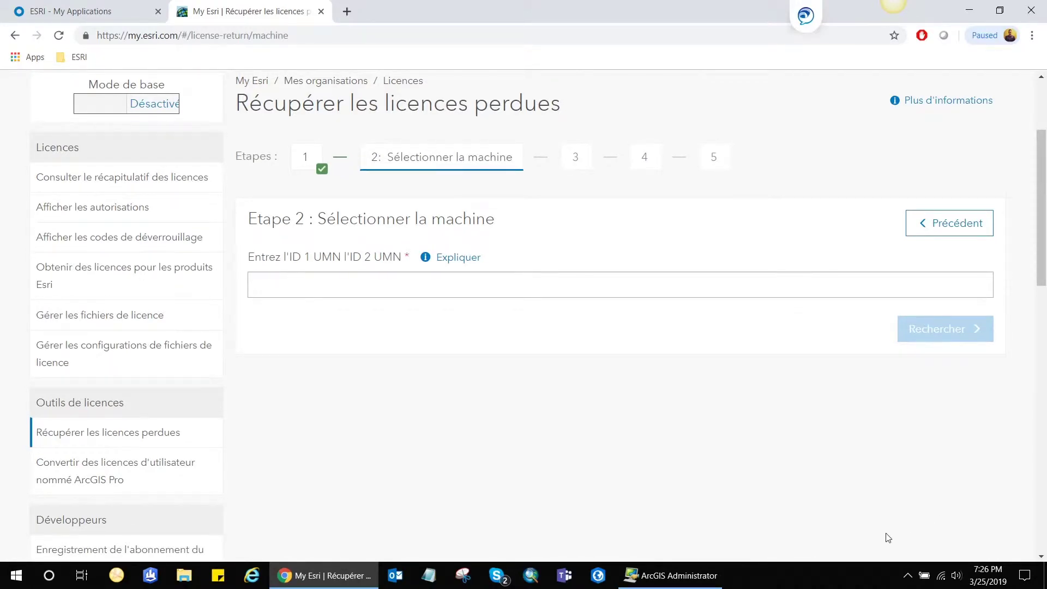
Step: Paste the copied UMN ID into the machine ID field and search for matching machines
click(505, 285)
right_click(505, 284)
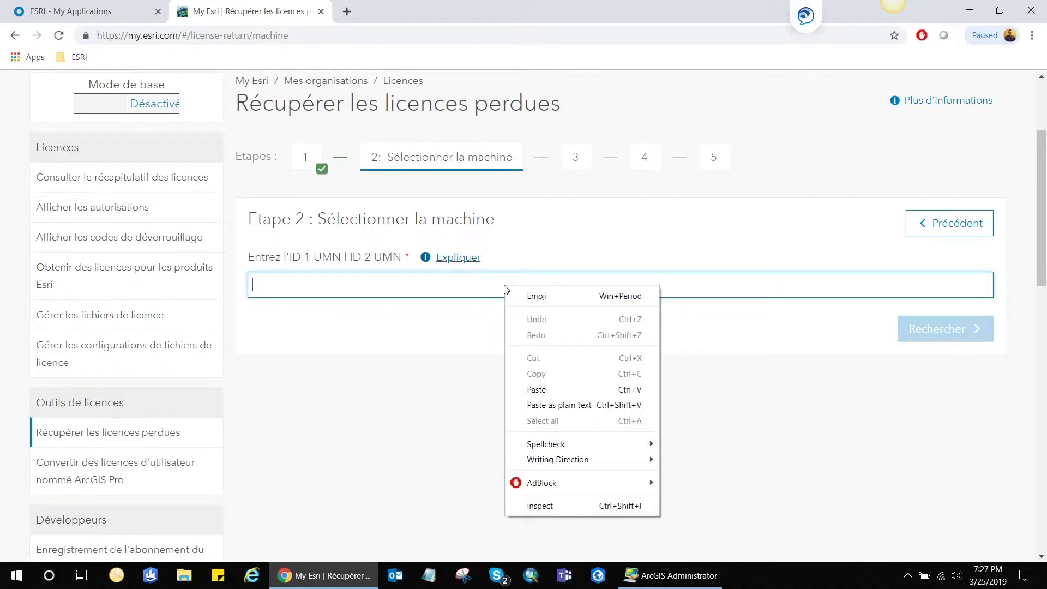
click(537, 389)
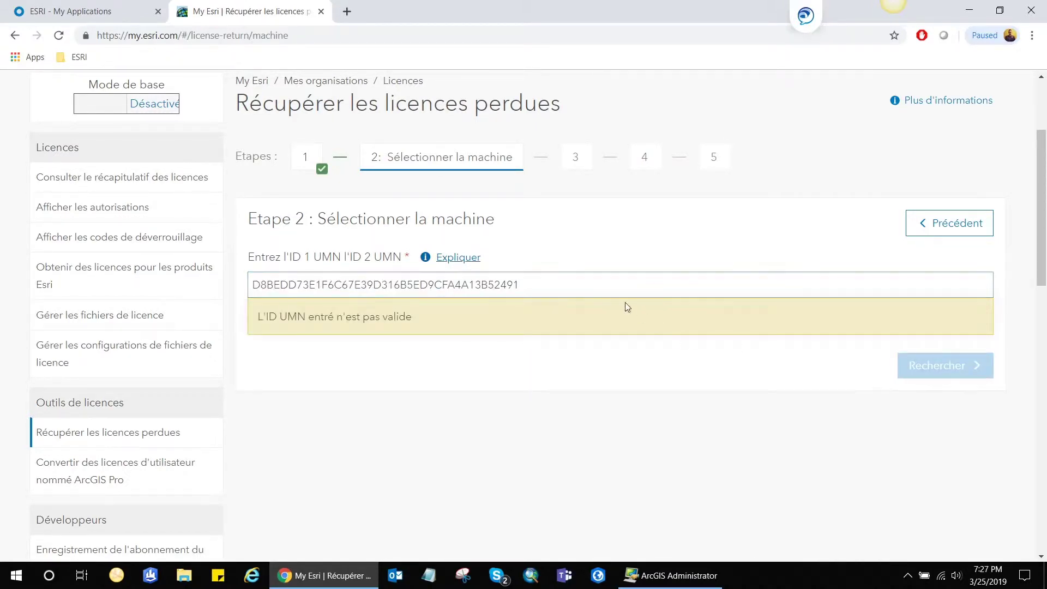
click(609, 285)
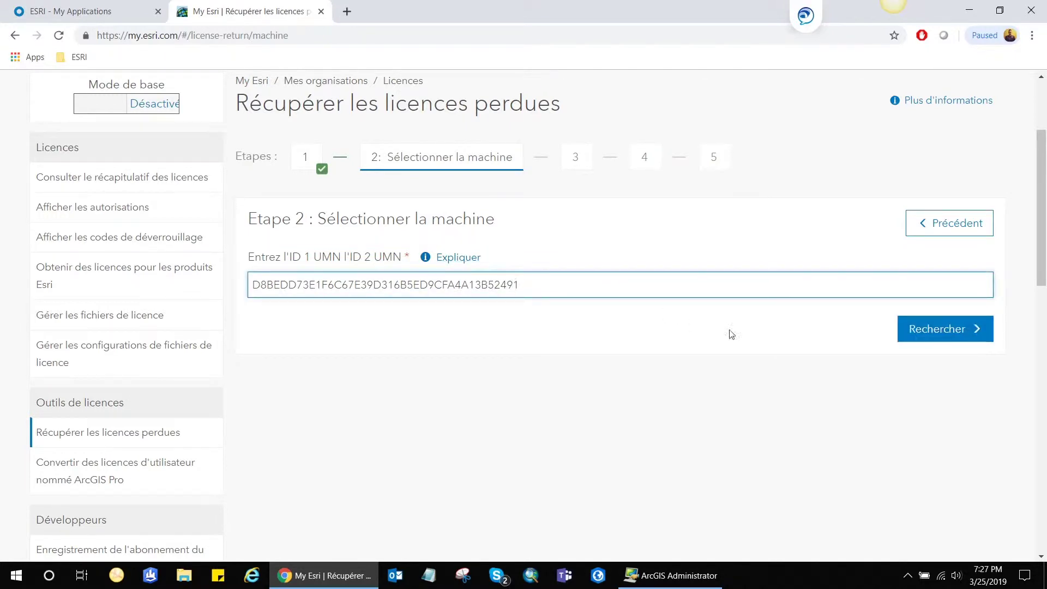
click(937, 329)
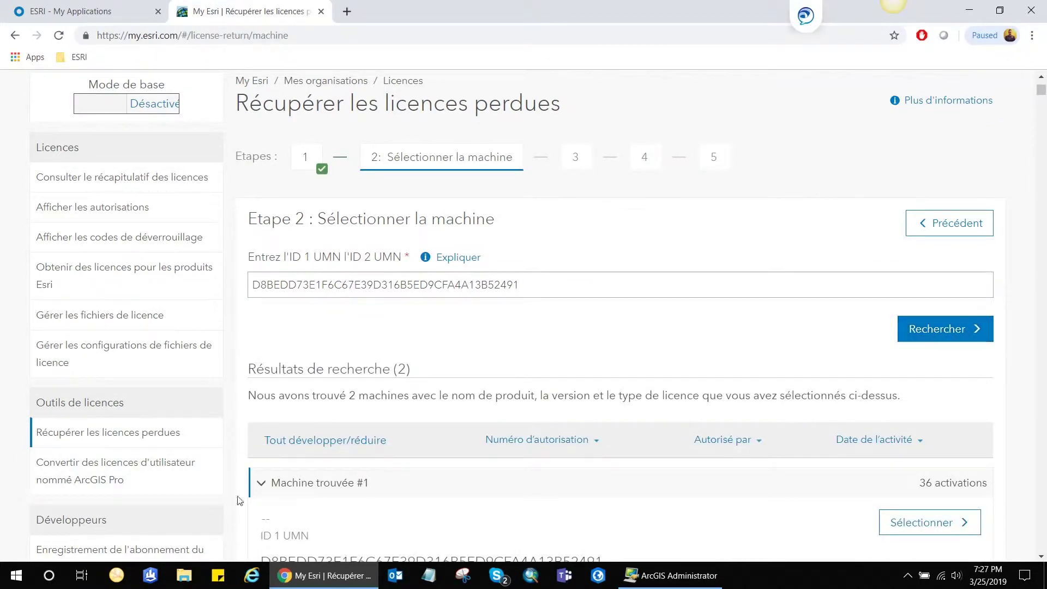
Step: Collapse the details of both found machines in the search results
click(263, 483)
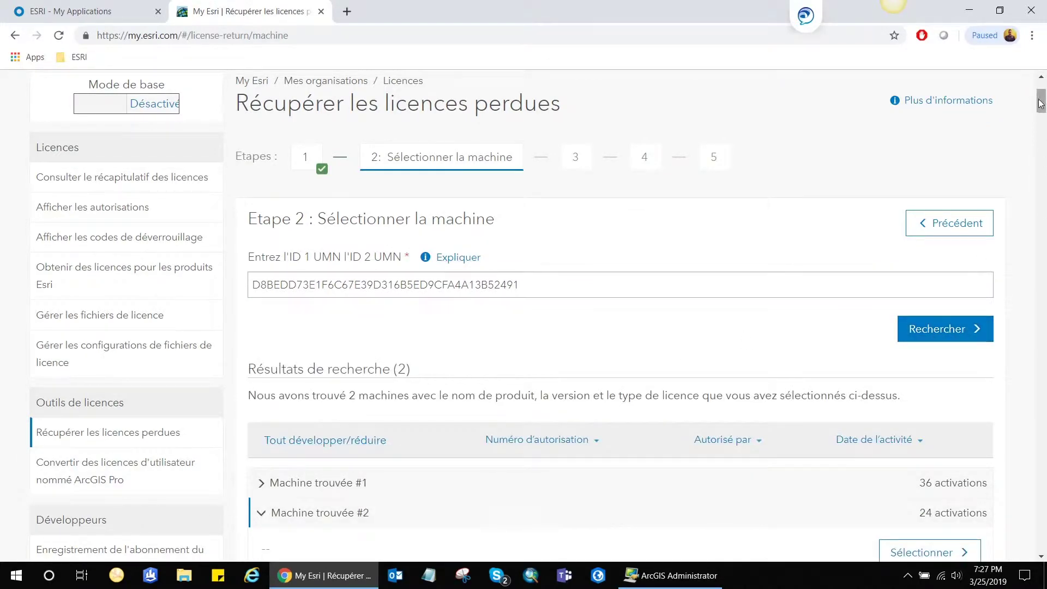
scroll(481, 362, down, 2)
click(261, 387)
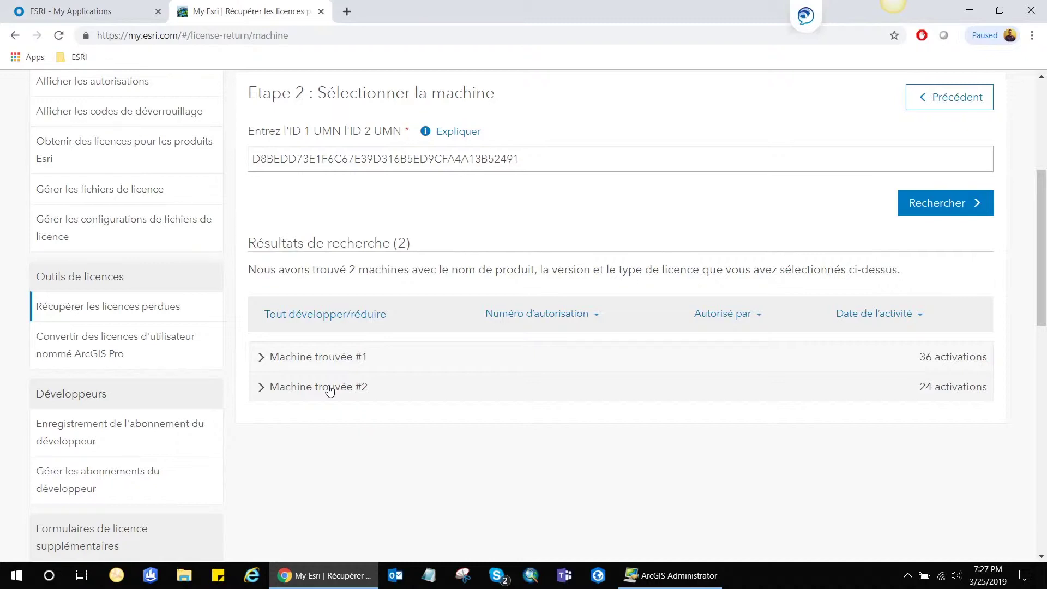
Step: Expand Machine trouvée #1 and examine its first authorisation number and licence details
click(261, 358)
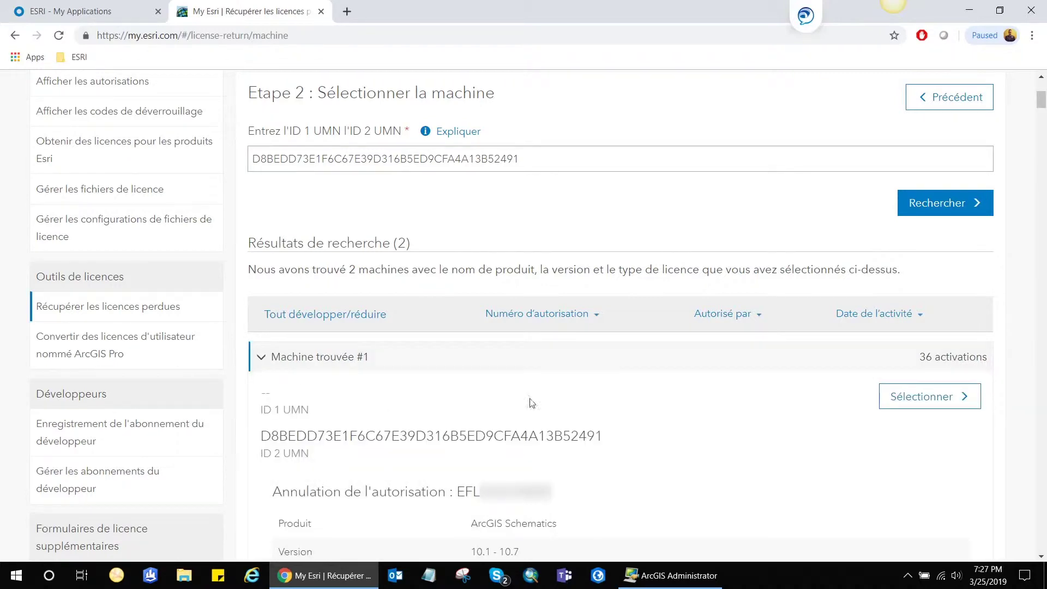
drag(1042, 100, 1041, 108)
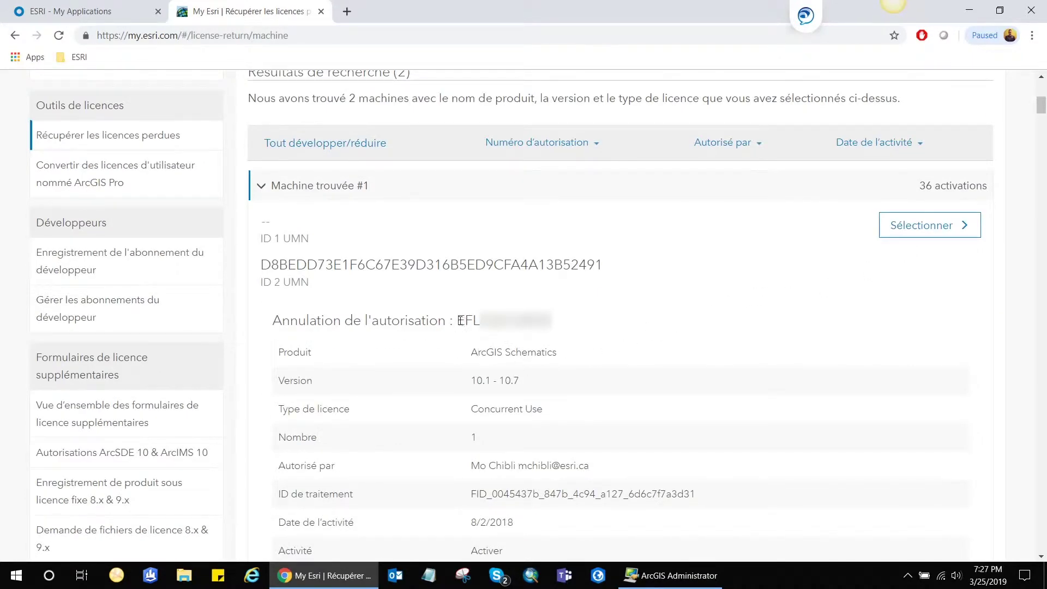
drag(457, 321, 480, 321)
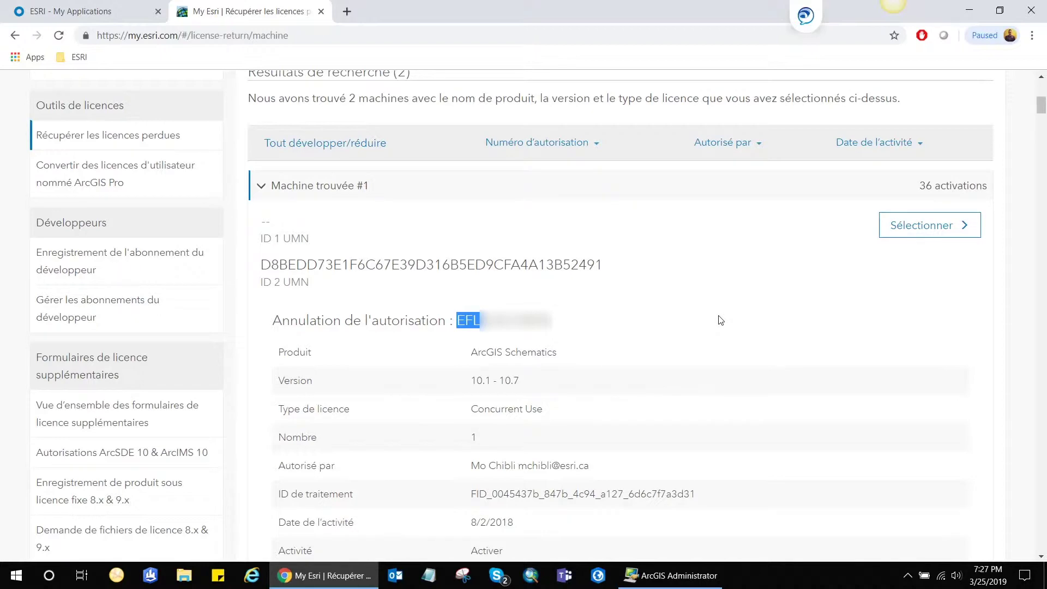
drag(1042, 107, 1043, 116)
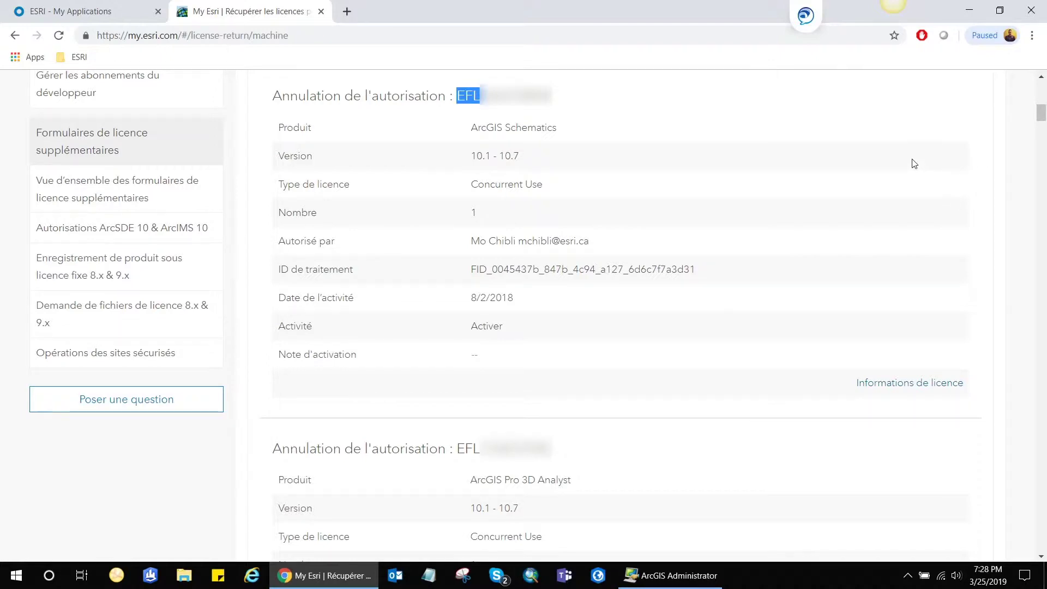
Step: Find "Desktop Advanced" in the machine's licence list and highlight that product's authorisation number
key(ctrl+f)
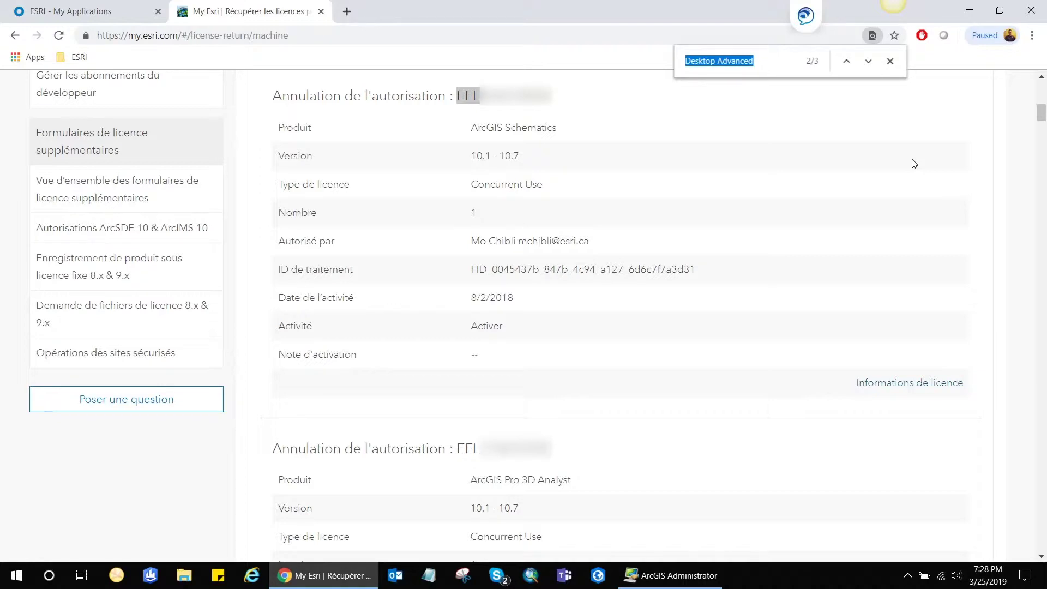
key(Return)
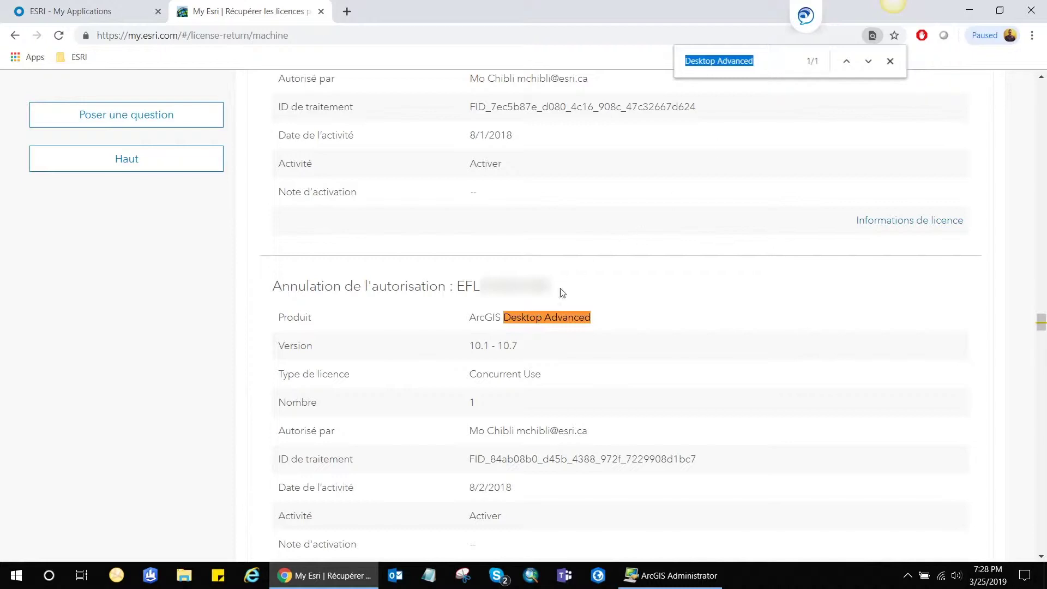
drag(554, 287, 461, 281)
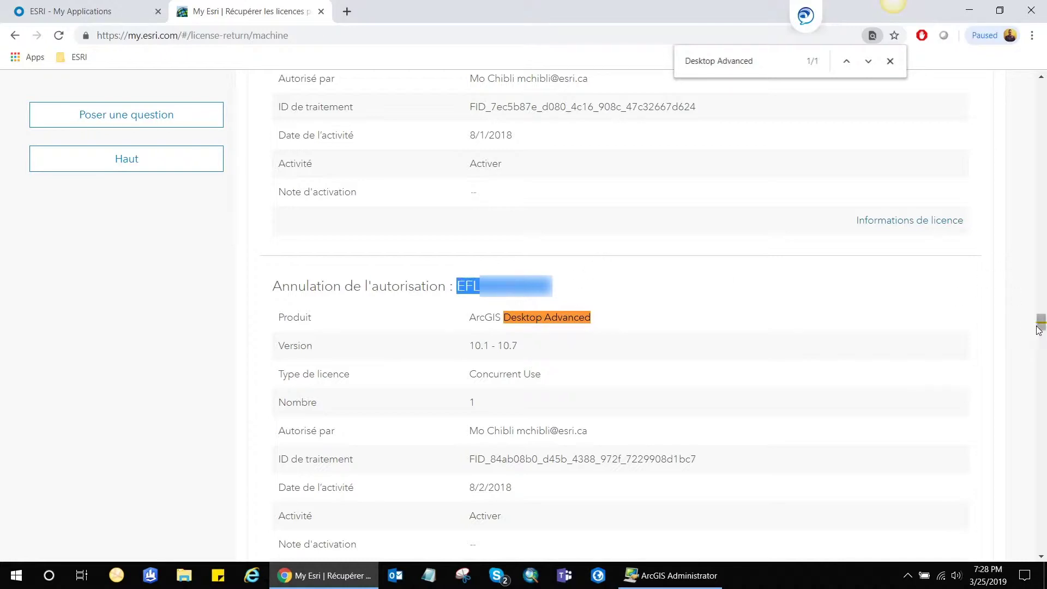
Step: Collapse Machine trouvée #1 and expand Machine trouvée #2 in the search results
drag(1038, 329, 1041, 90)
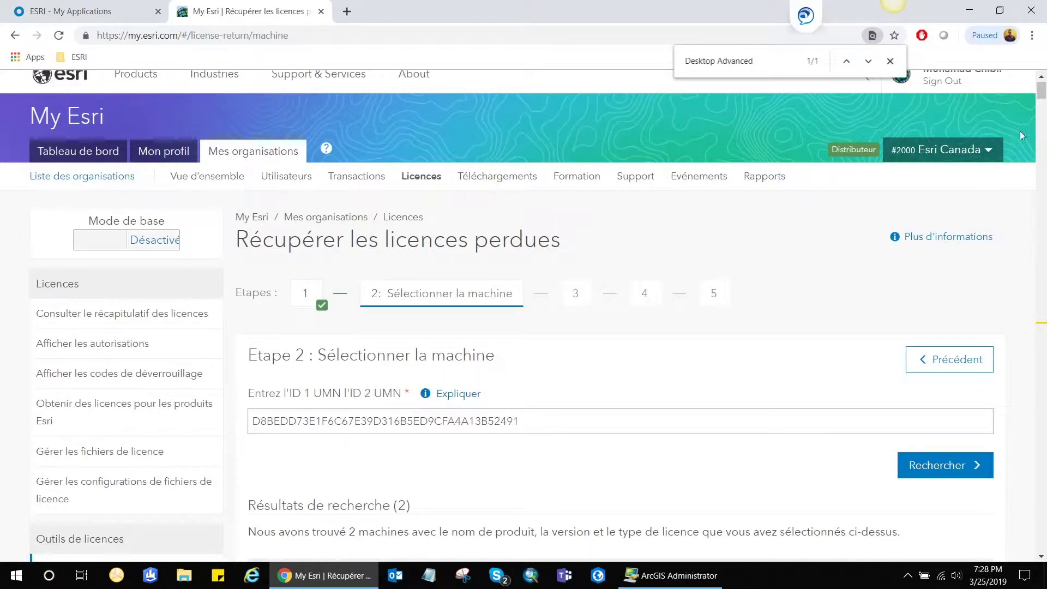
scroll(600, 246, down, 5)
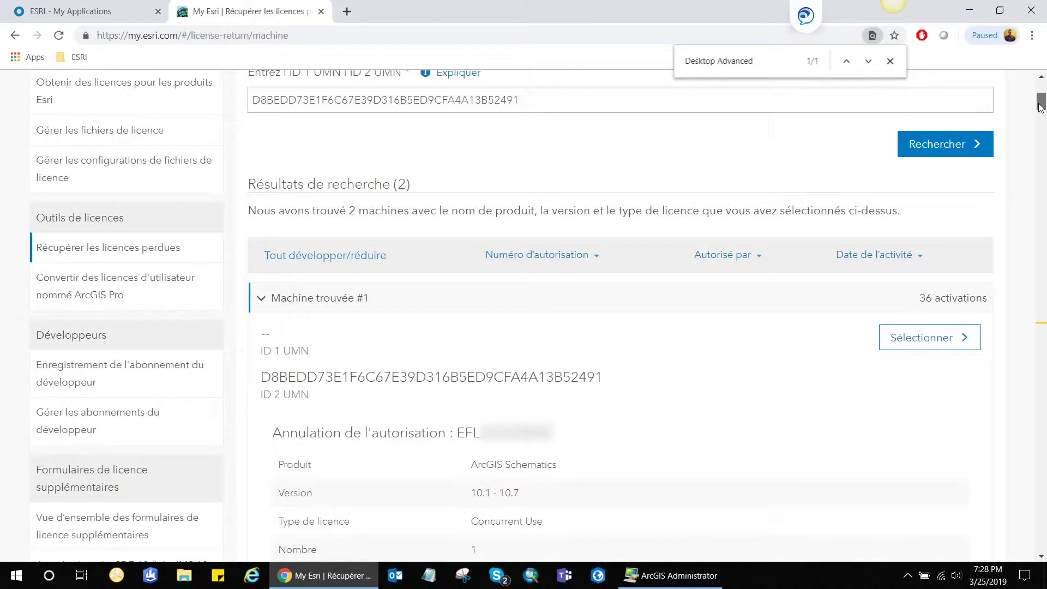
click(323, 298)
click(261, 328)
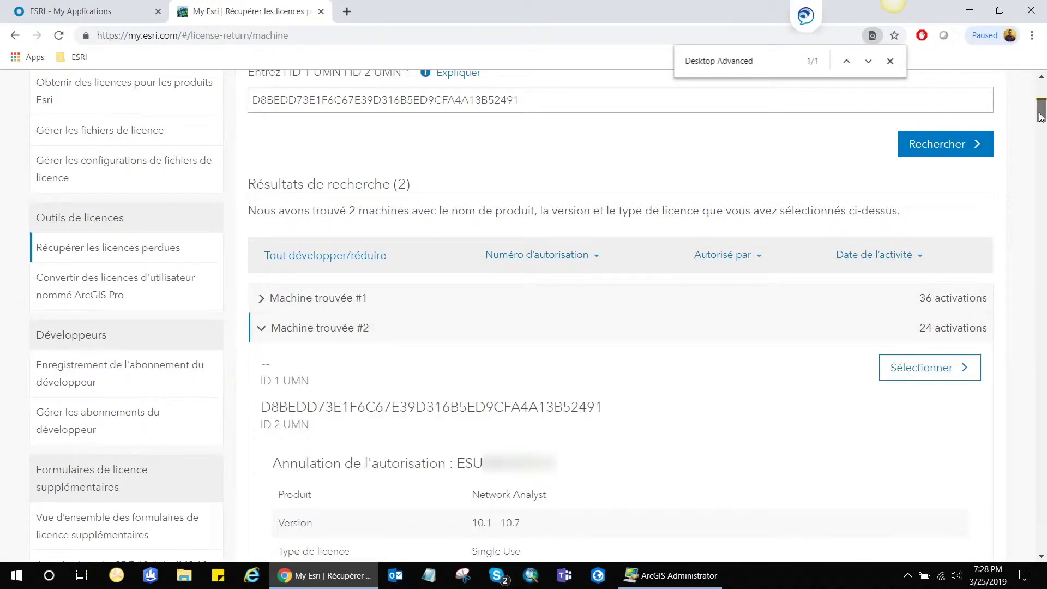
Step: Find "3d analyst" among the second machine's licences, highlight its authorisation number and close the page search
drag(1041, 116, 1036, 131)
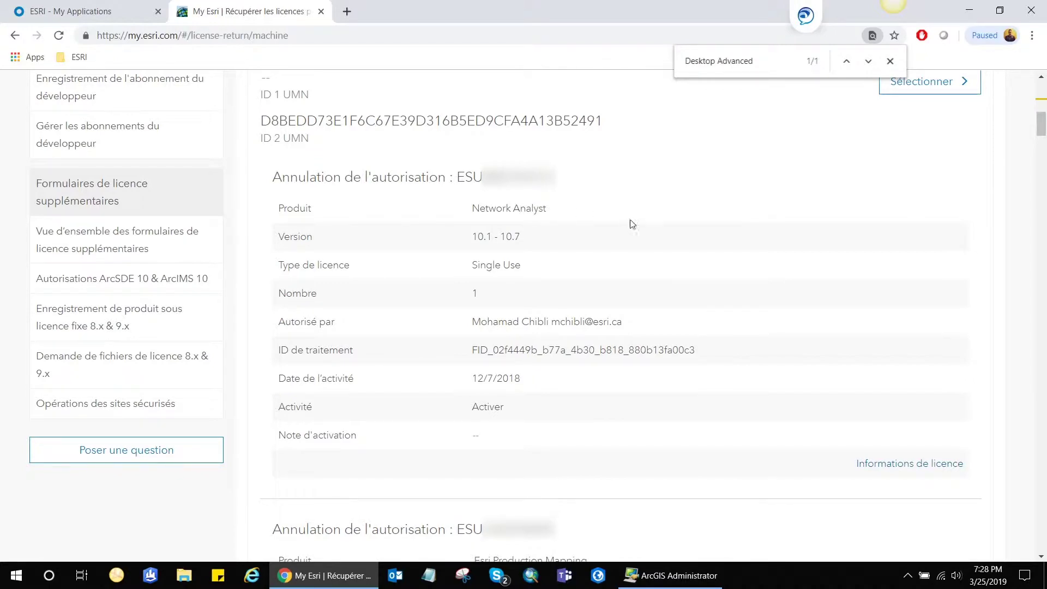
drag(760, 64, 674, 53)
text(3d analyst)
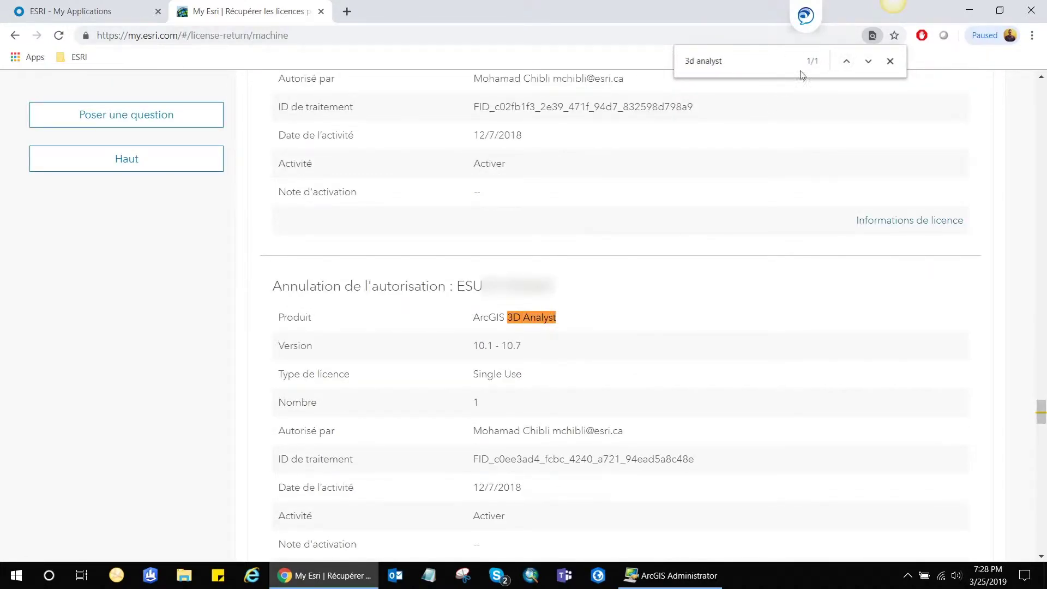
drag(557, 321, 571, 288)
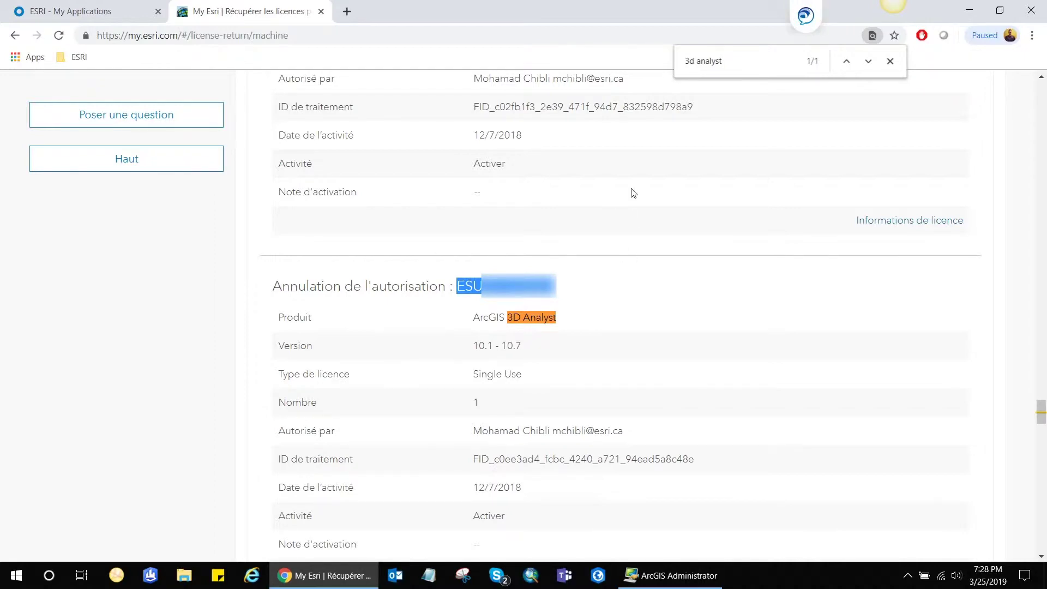
click(890, 61)
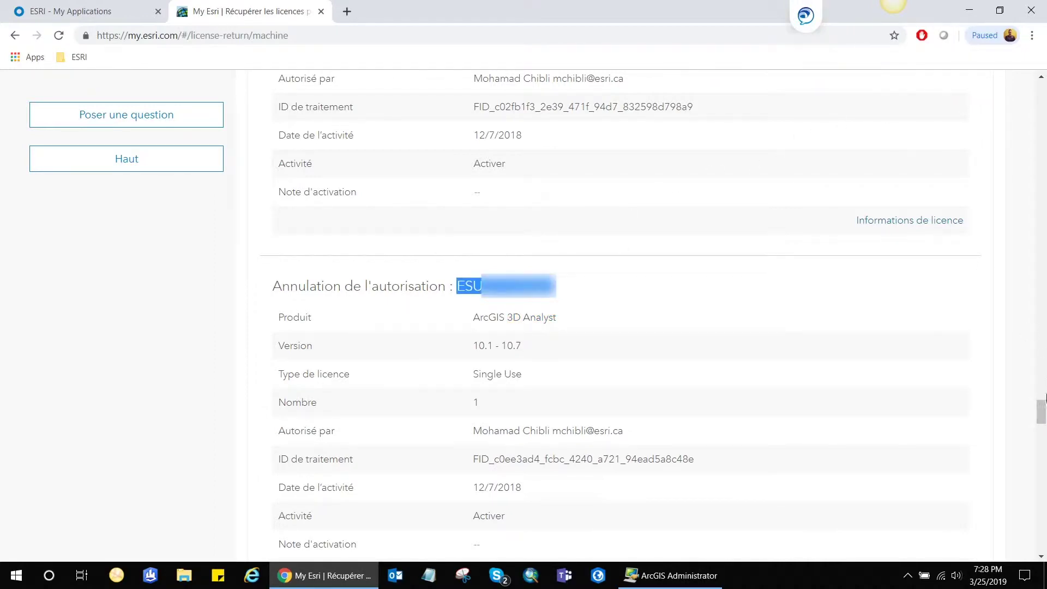
Step: Open ArcGIS License Server Administrator and move its window to make room for a second window beside it
drag(1042, 413, 1043, 89)
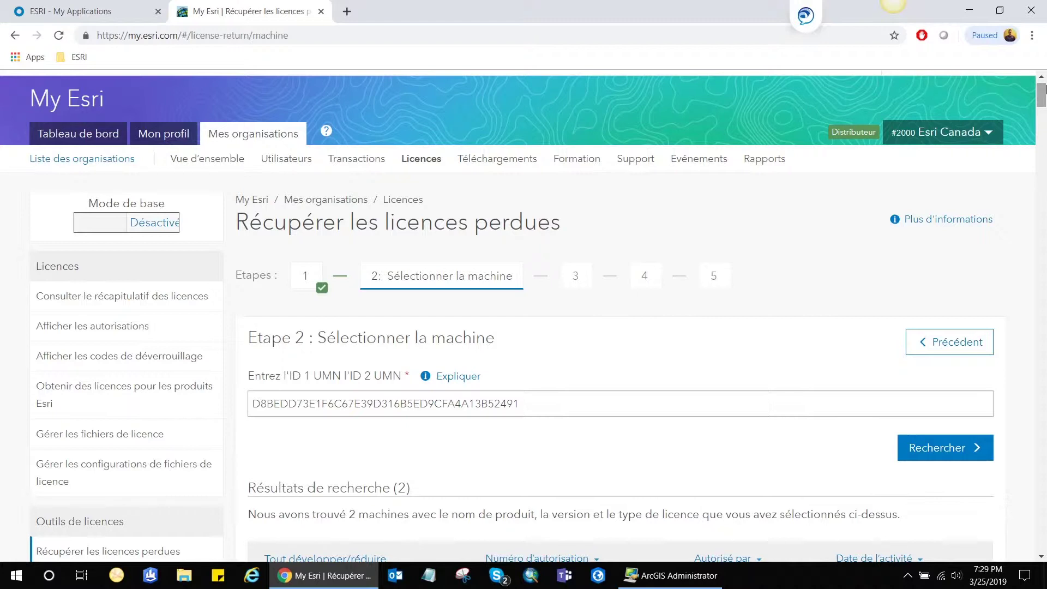
click(11, 584)
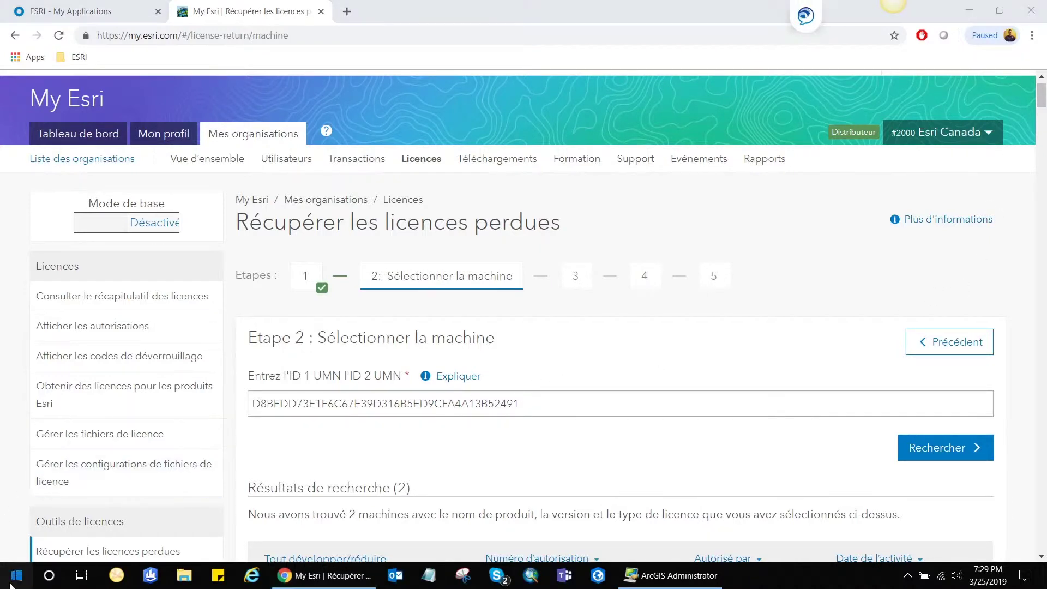
text(licen)
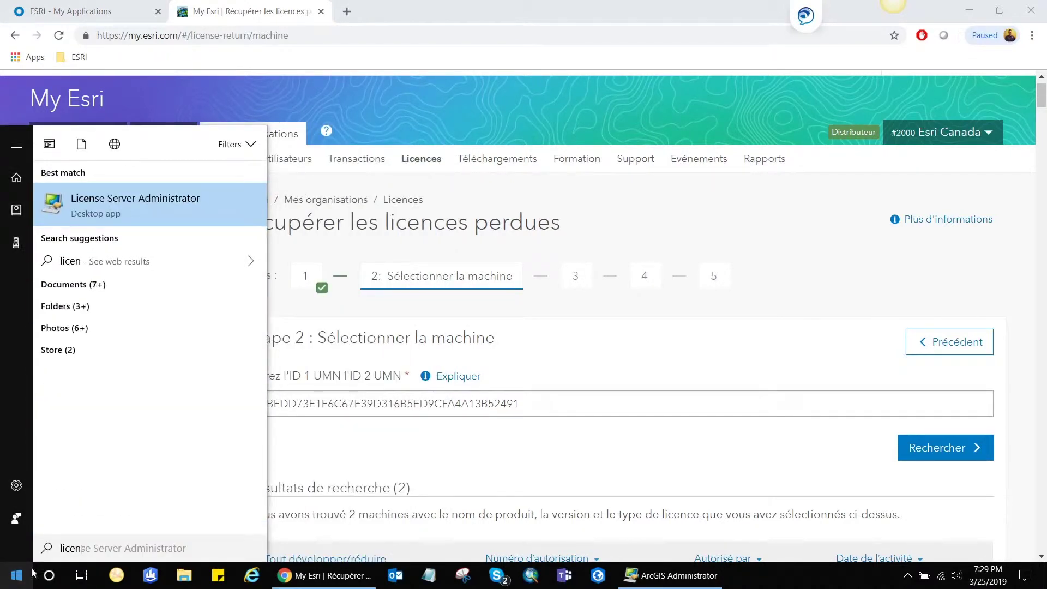
click(127, 210)
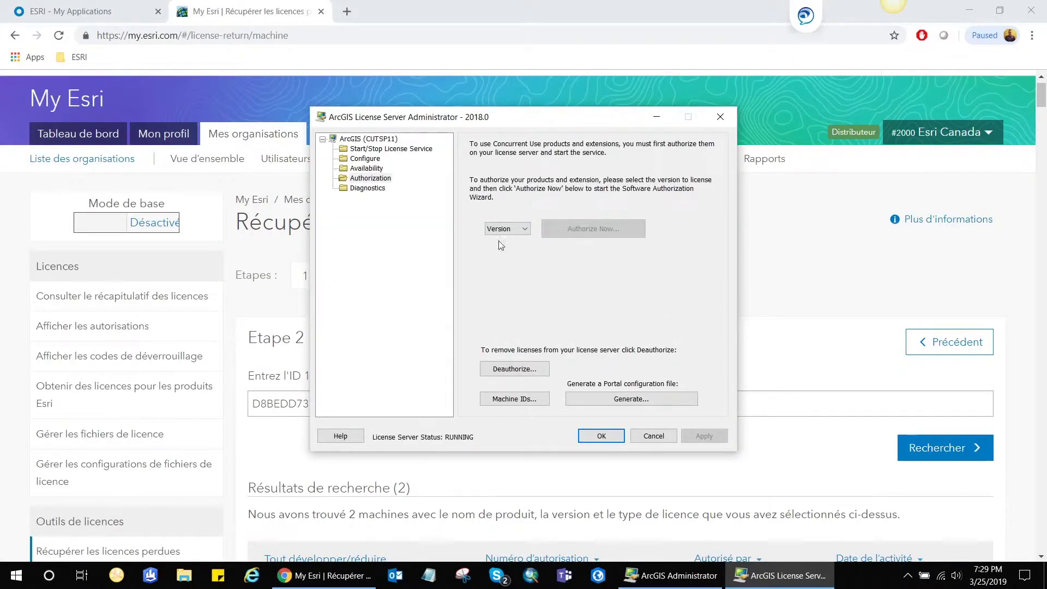
drag(508, 121, 256, 96)
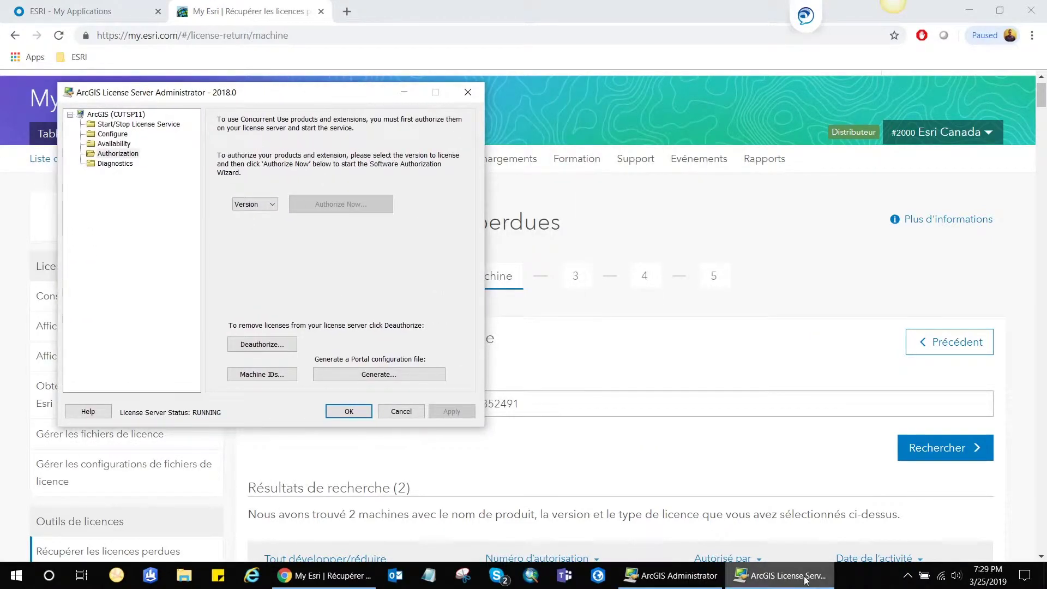
Step: Switch to ArcGIS Administrator, close its Machine Identifiers dialog and arrange its window side by side with License Server Administrator
click(675, 576)
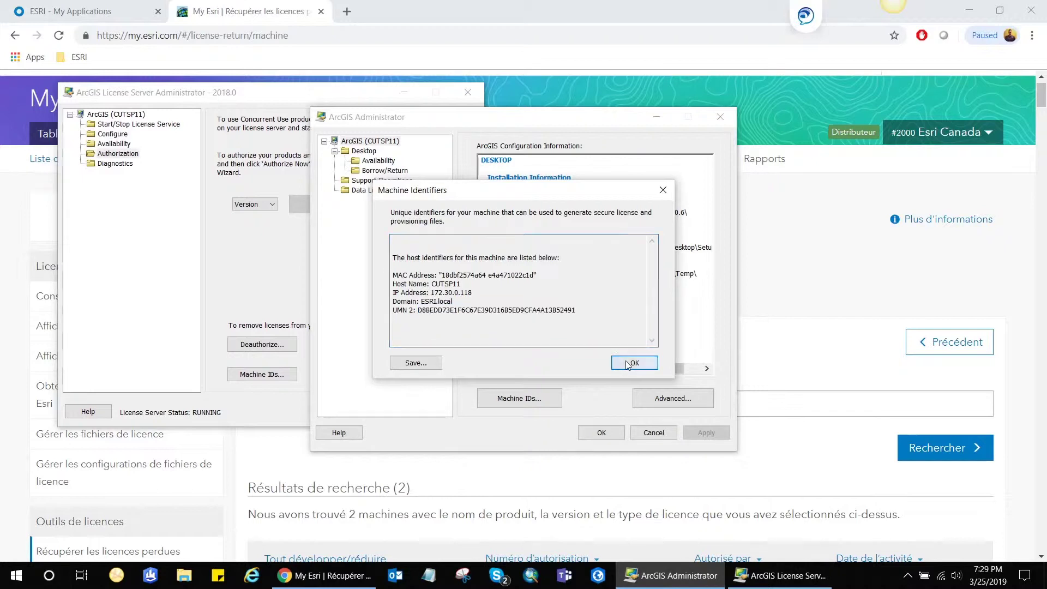
click(628, 363)
drag(564, 124, 744, 98)
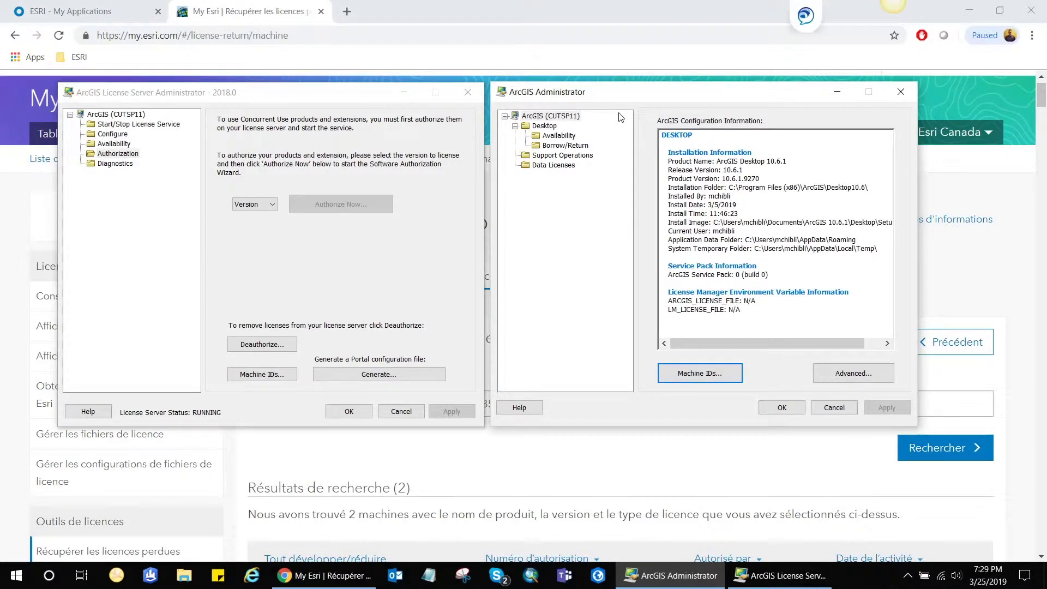
click(333, 97)
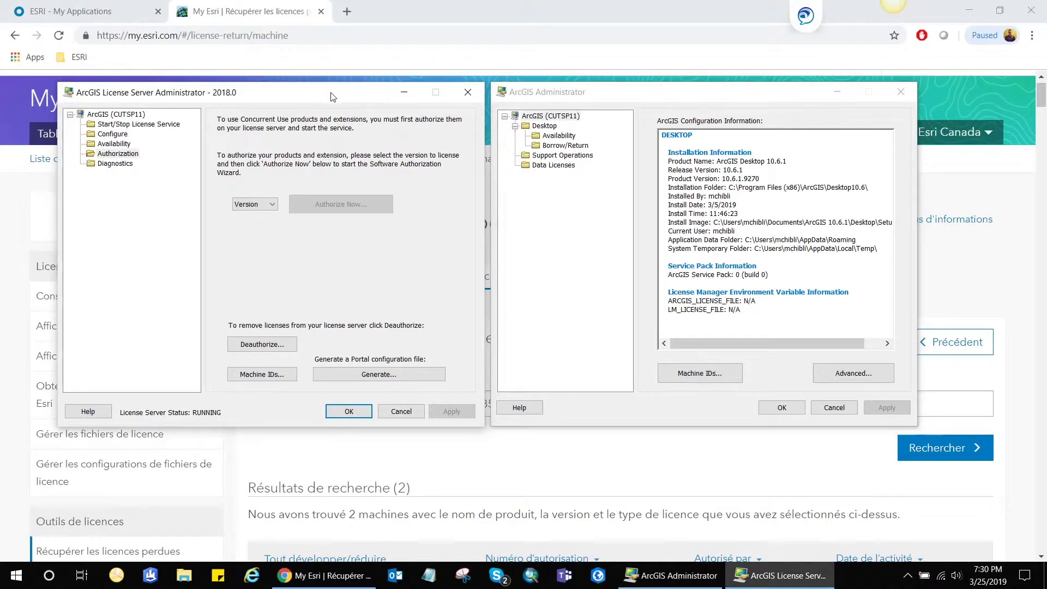
click(641, 96)
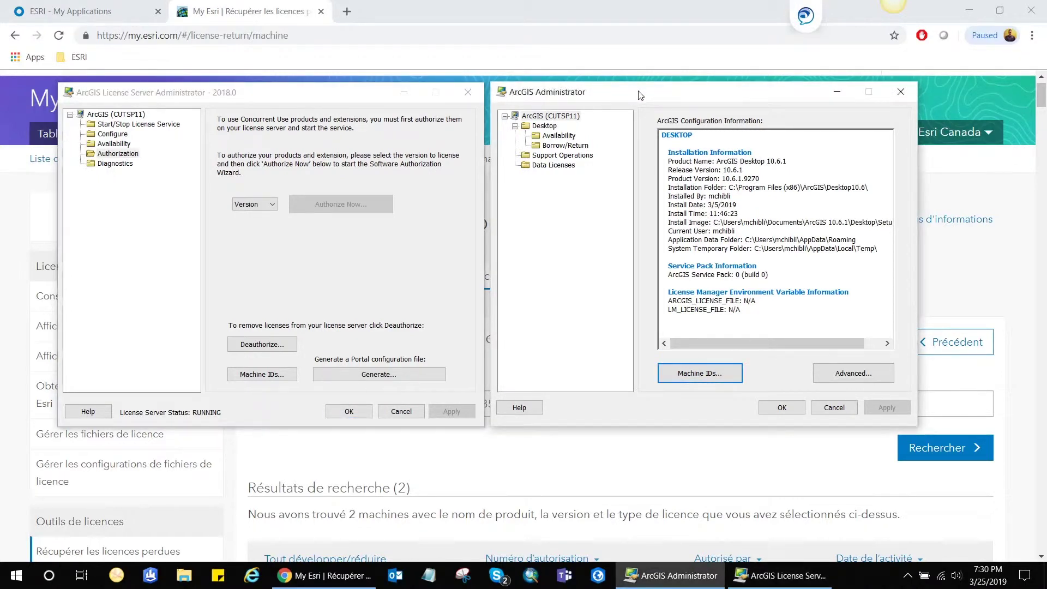
click(251, 100)
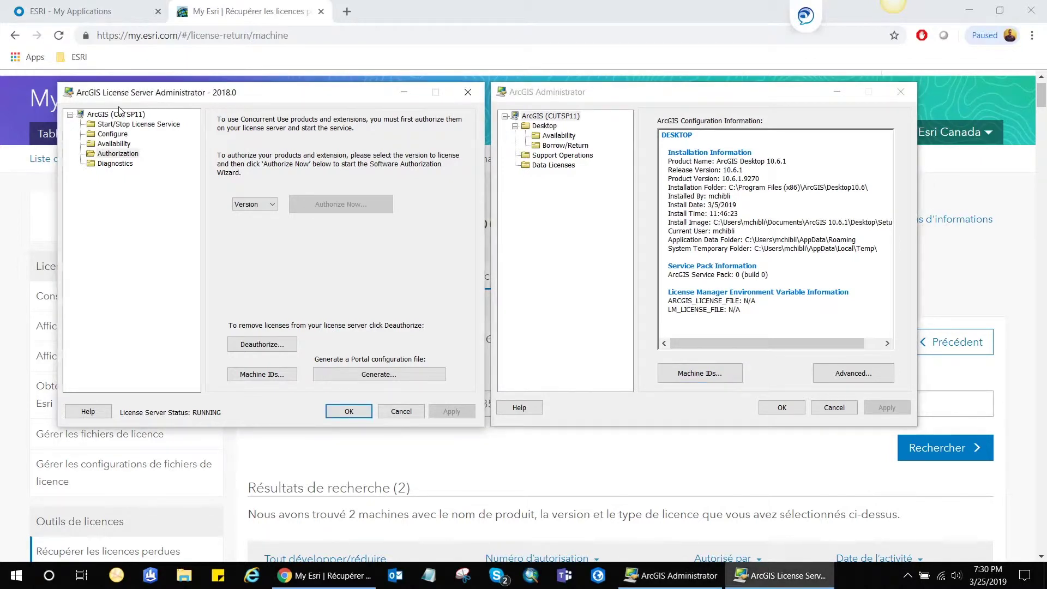
mouse_move(106, 91)
mouse_down()
mouse_move(156, 88)
mouse_move(96, 90)
mouse_up()
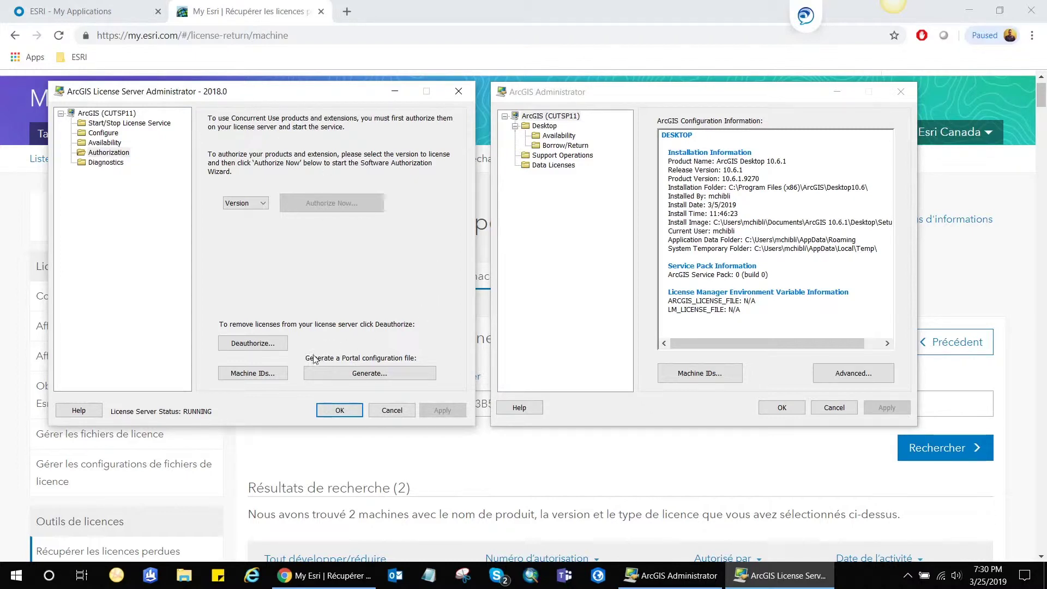
Step: Display the machine identifiers in License Server Administrator and copy the UMN 2 value
click(258, 376)
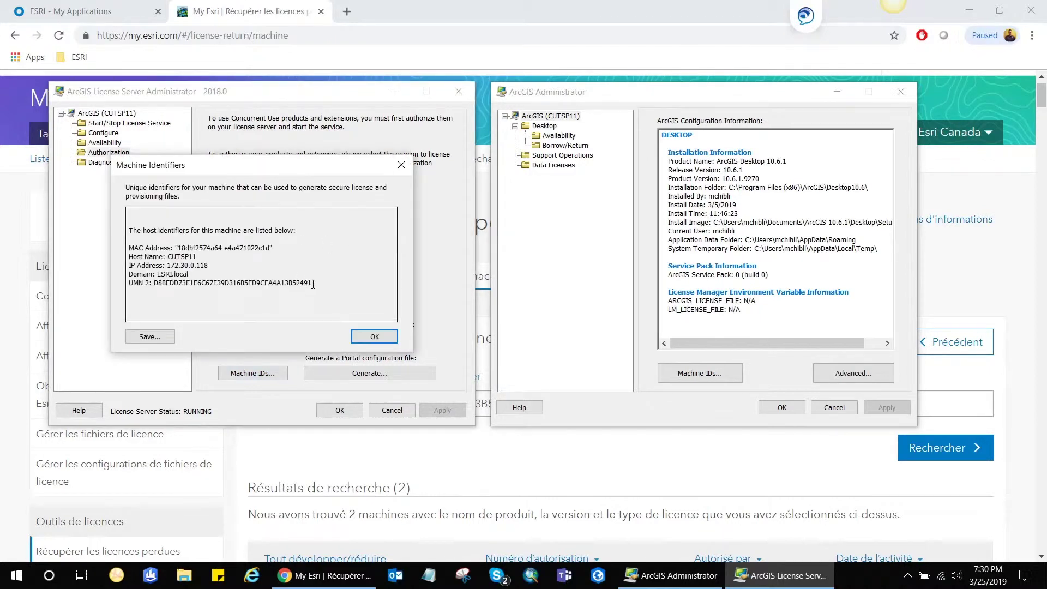
drag(314, 283, 154, 282)
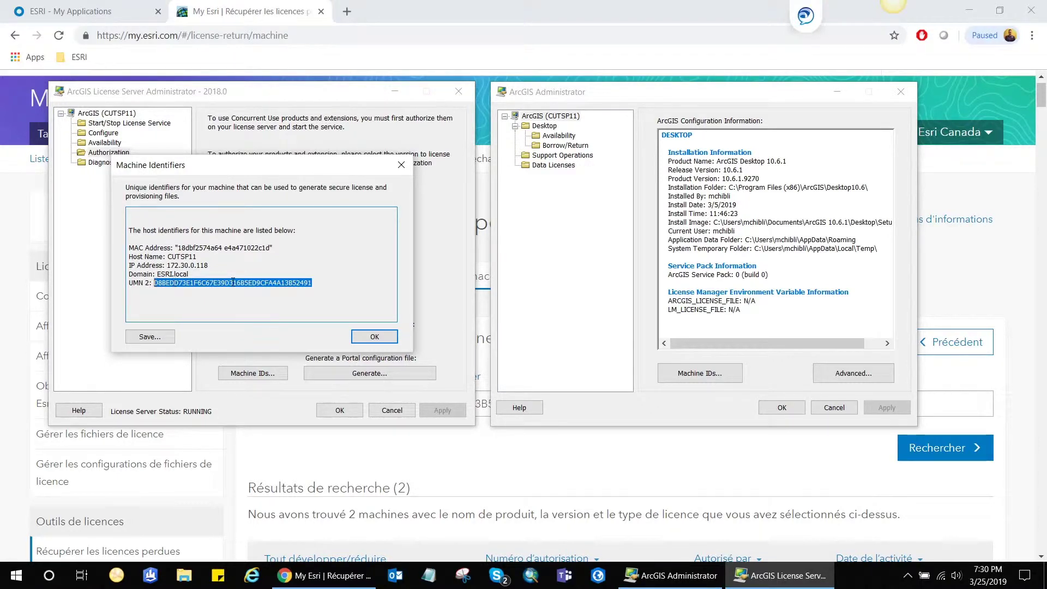
right_click(236, 280)
click(262, 320)
Step: Display the machine identifiers in ArcGIS Administrator, compare both UMN 2 values by highlighting them, and return to My Esri in the browser
click(705, 375)
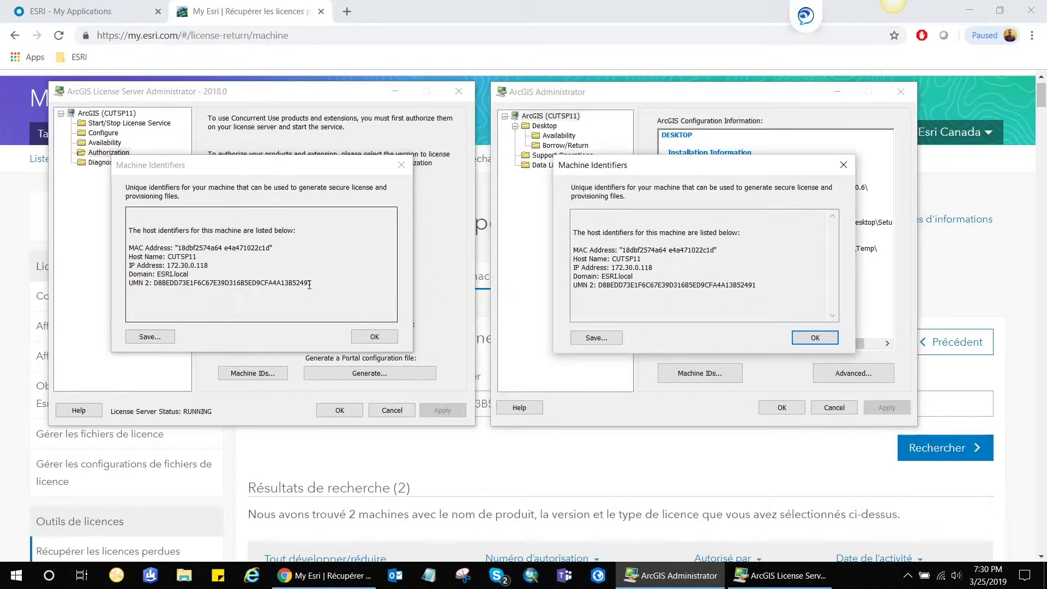
drag(312, 284, 161, 287)
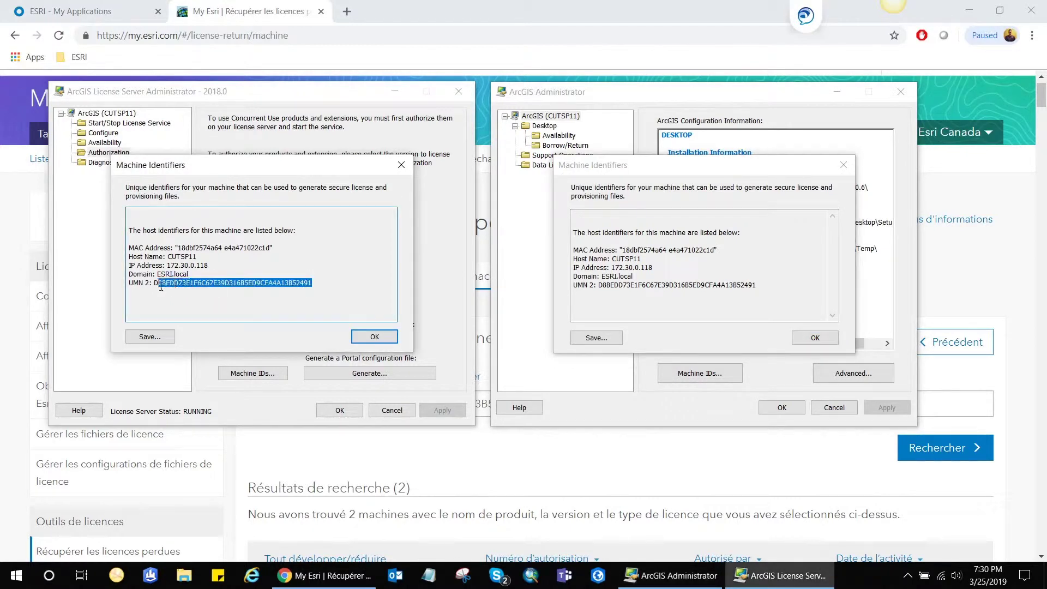
click(770, 287)
drag(754, 281, 595, 295)
click(951, 285)
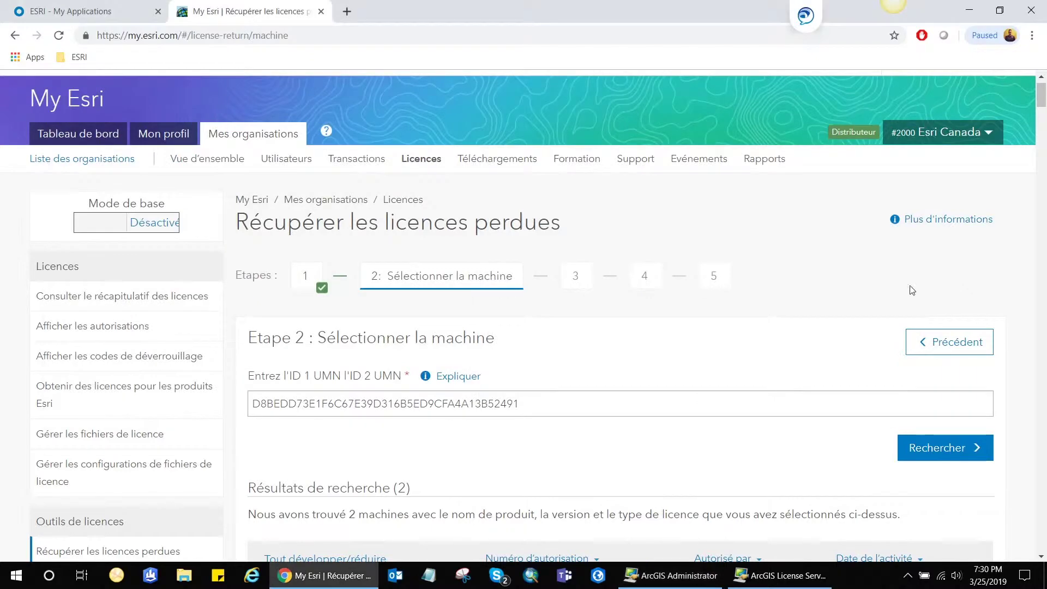
Step: Leave the current recovery form, discarding its changes, and reopen Récupérer les licences perdues from the organisation's Licences section
click(243, 139)
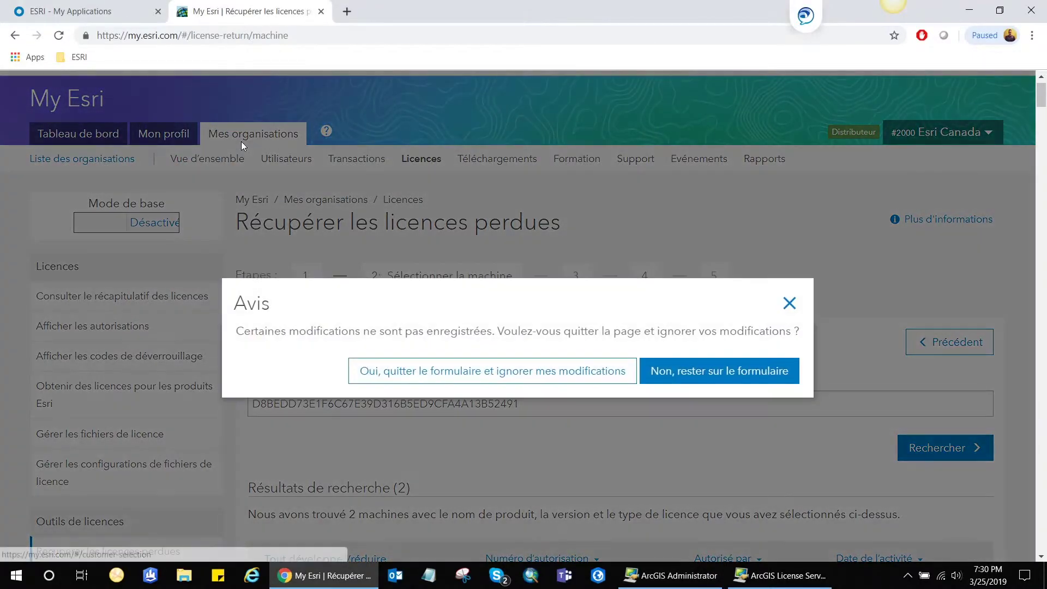
click(452, 375)
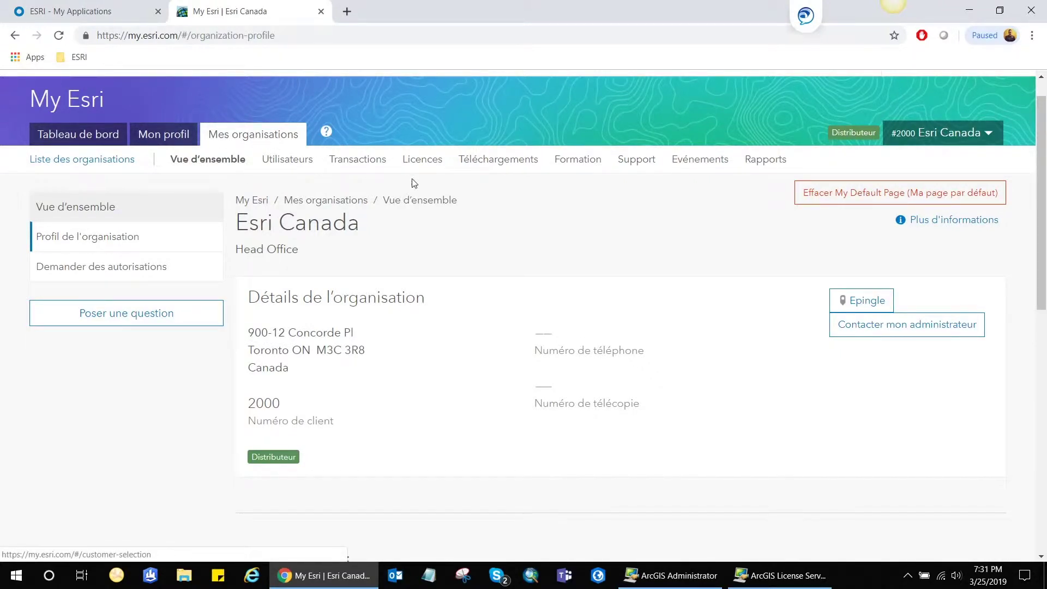
click(428, 161)
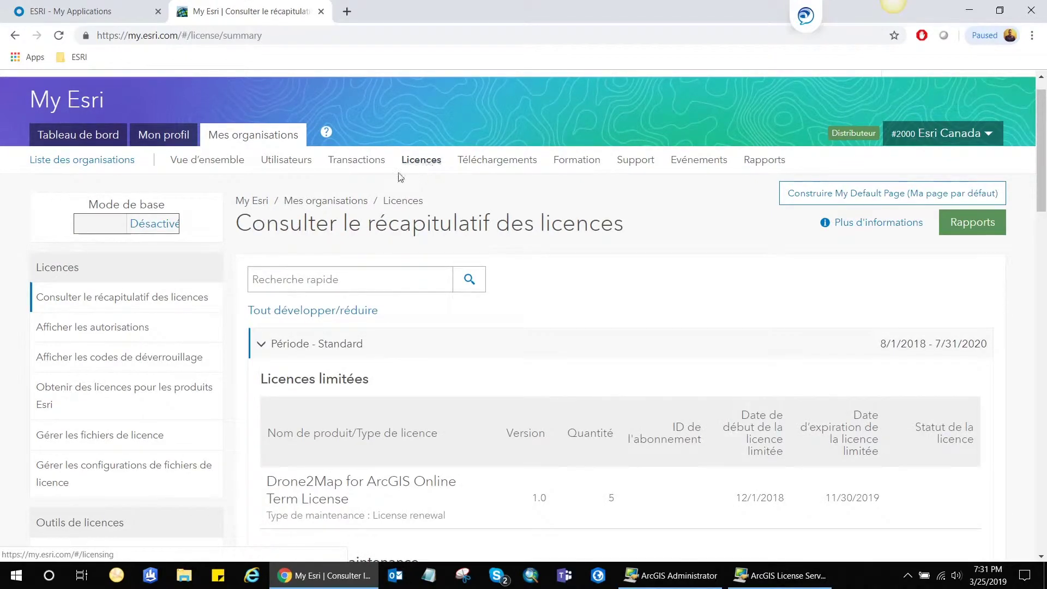
scroll(147, 334, down, 1)
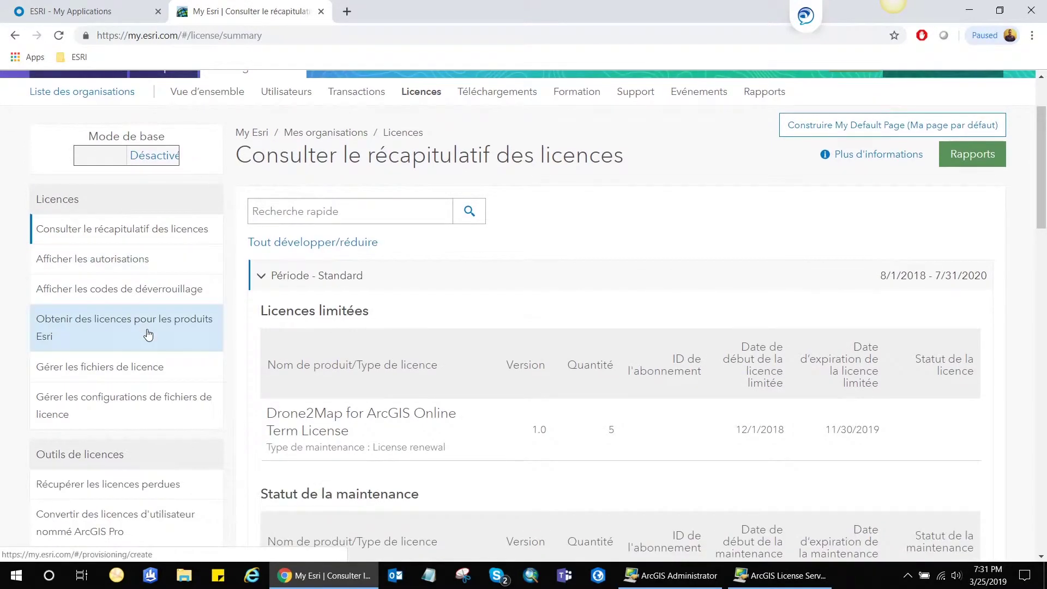
click(106, 485)
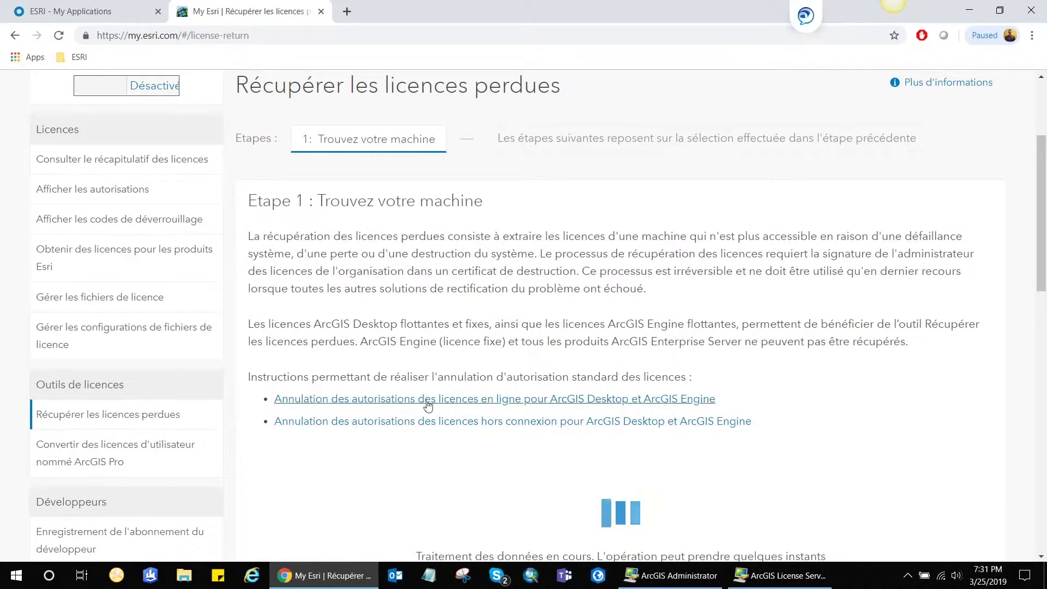
Step: Choose "Je possède l'ID UMN de la machine" as the machine search method and continue to step 2
scroll(480, 431, down, 2)
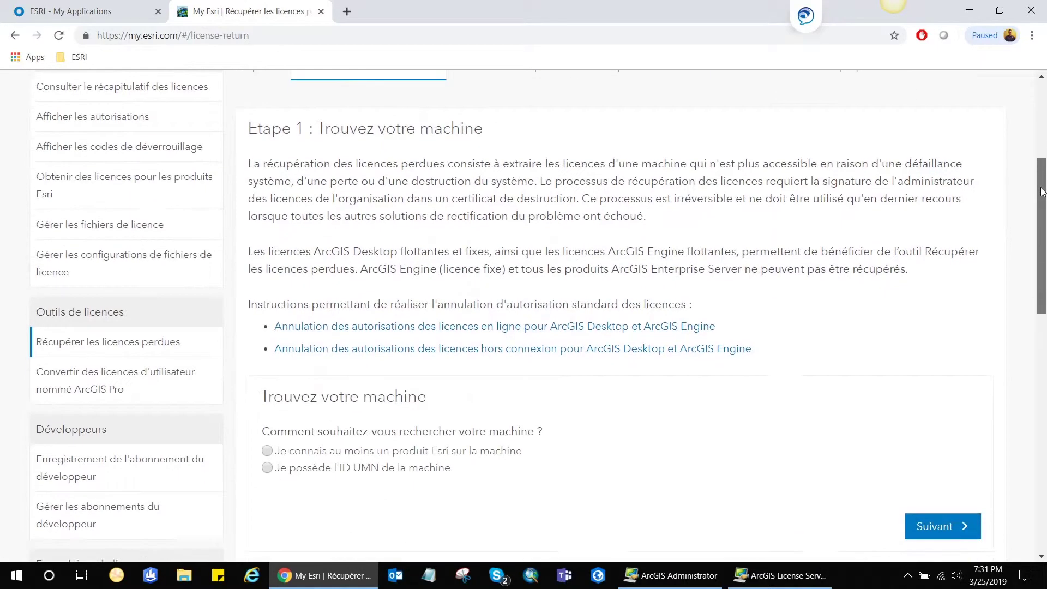
click(366, 446)
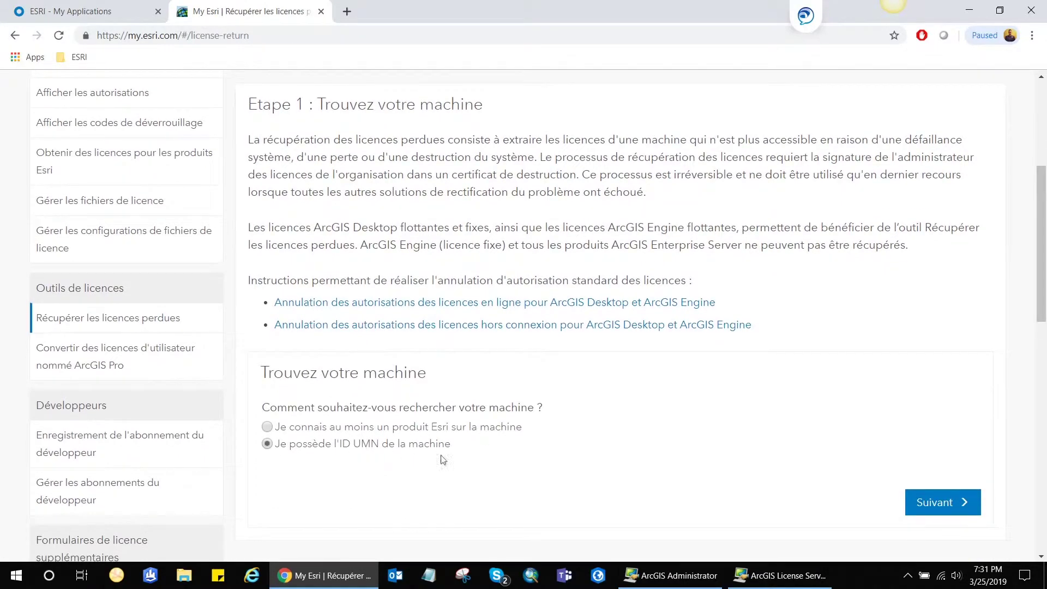
click(908, 507)
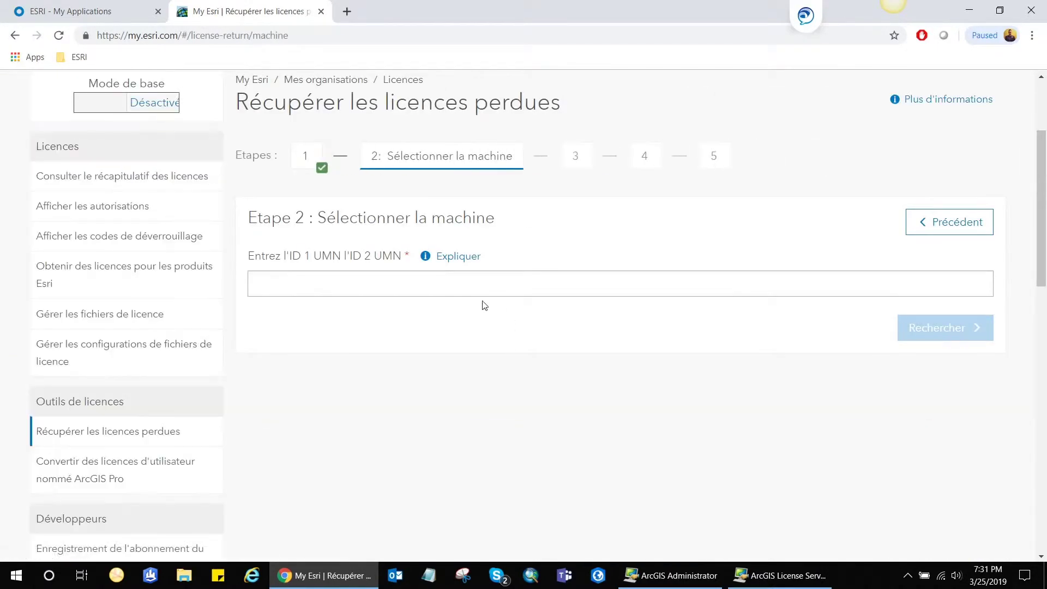
Step: Paste the copied UMN ID into the machine search, remove its extra trailing character and run the search
click(434, 289)
right_click(434, 289)
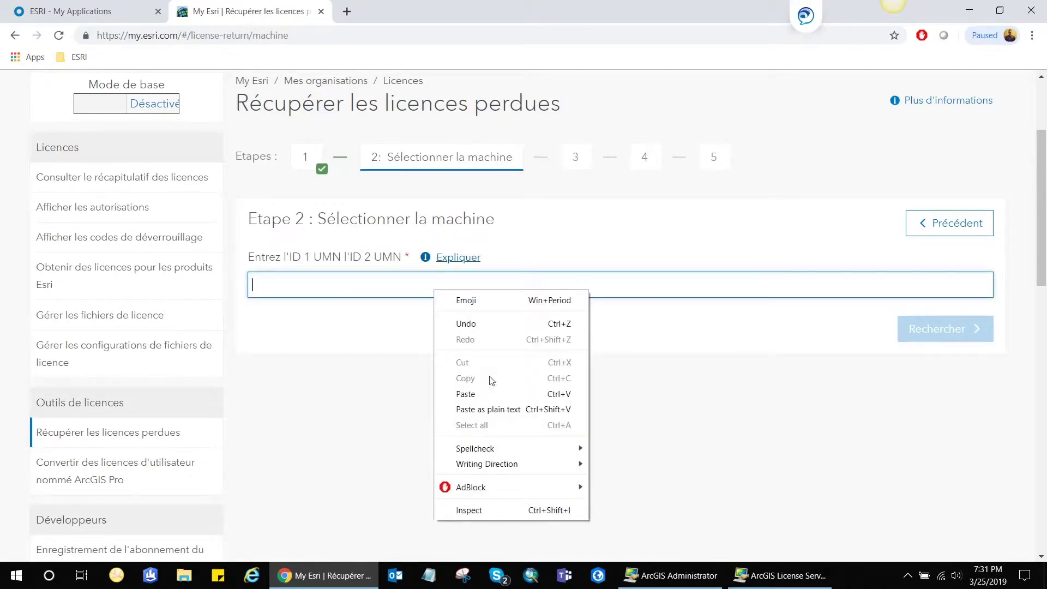
click(466, 394)
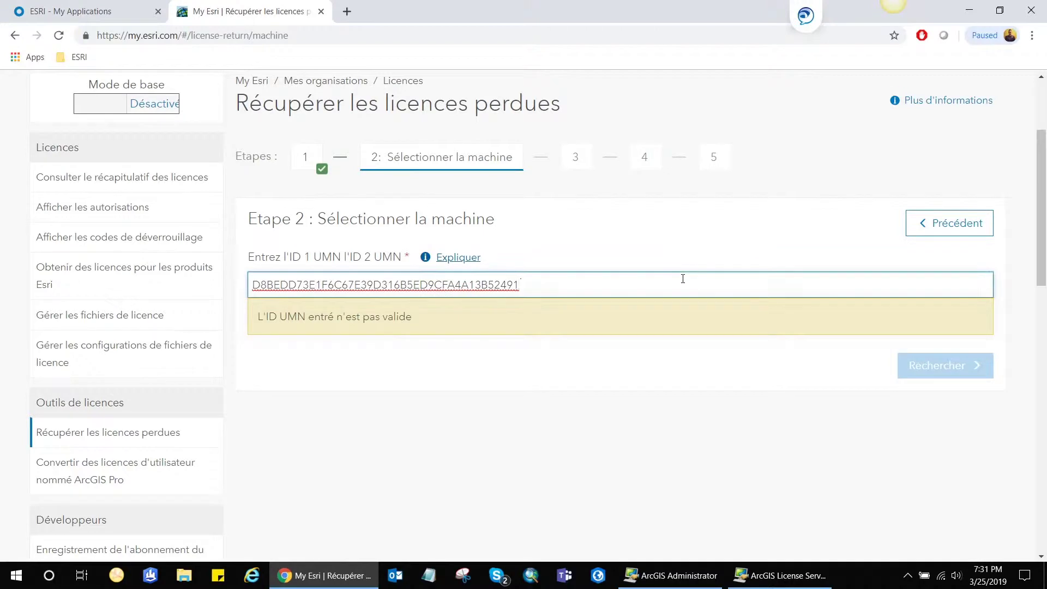
key(BackSpace)
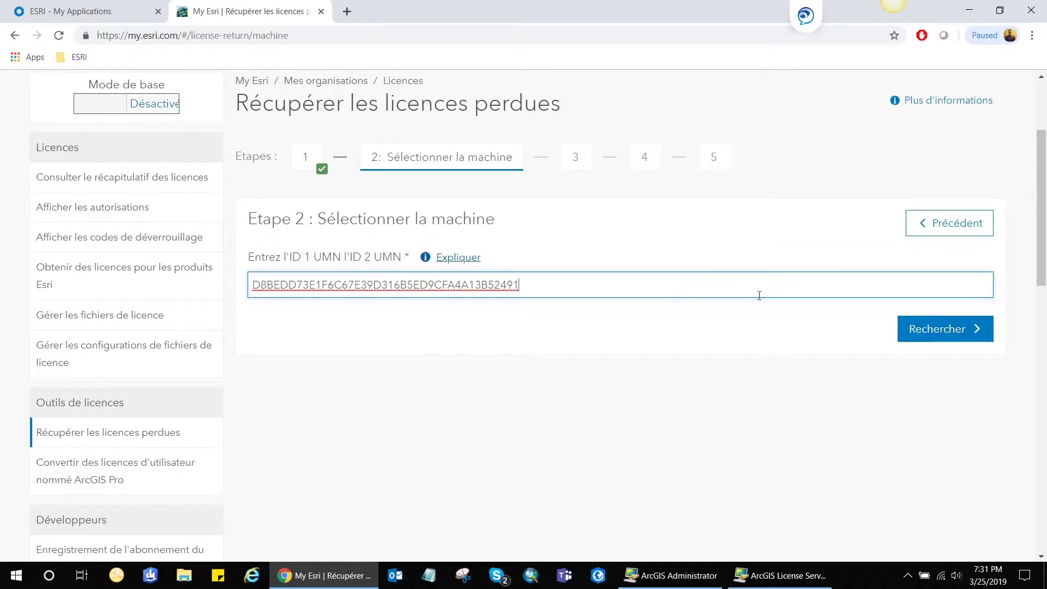
click(931, 329)
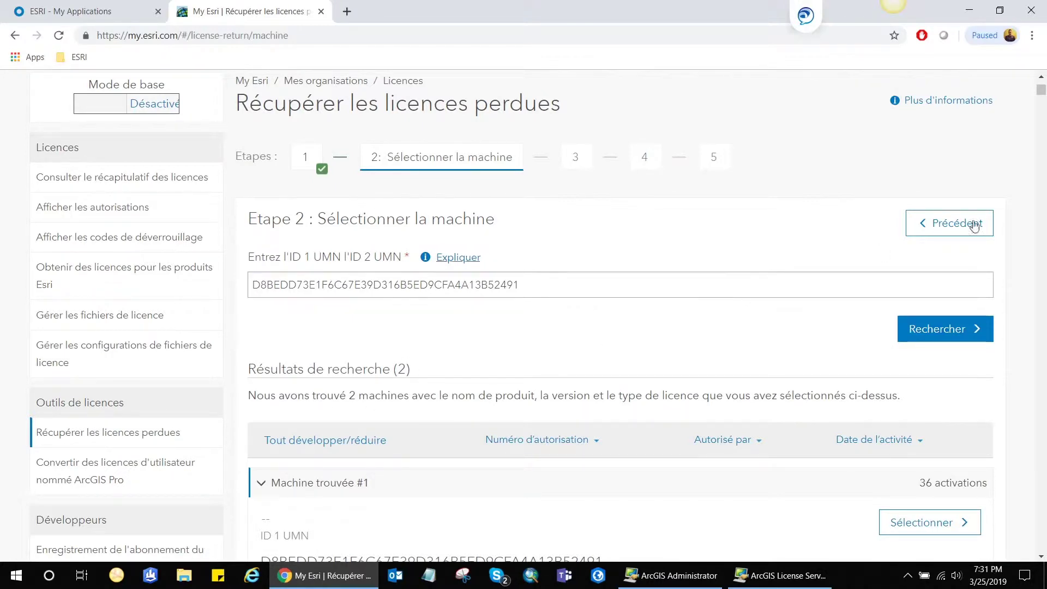
Step: Expand Machine trouvée #2 and Machine trouvée #1 one at a time, highlighting the first authorisation number of each
click(276, 483)
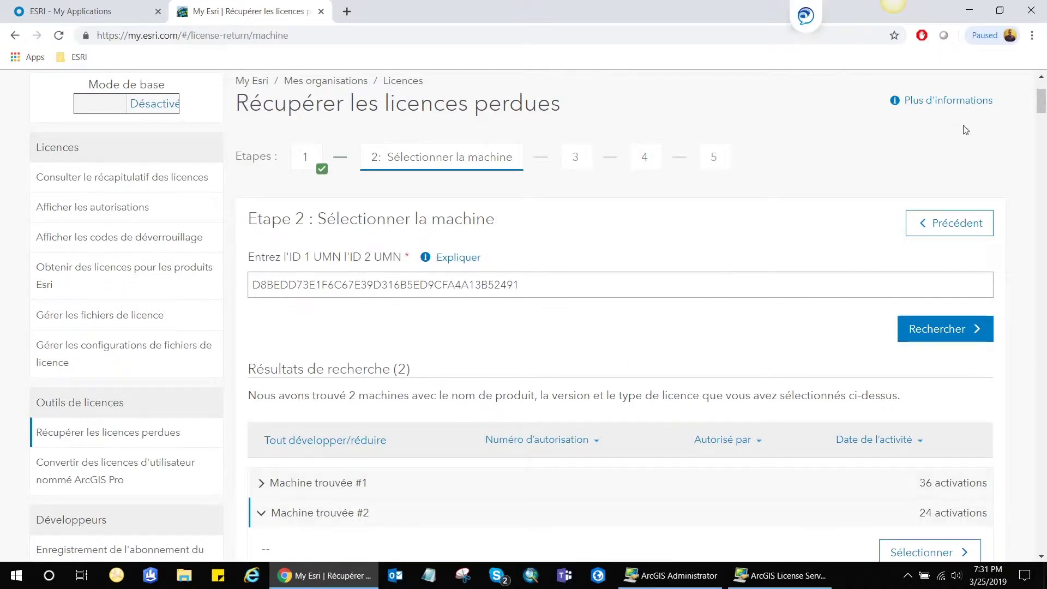
scroll(491, 415, down, 7)
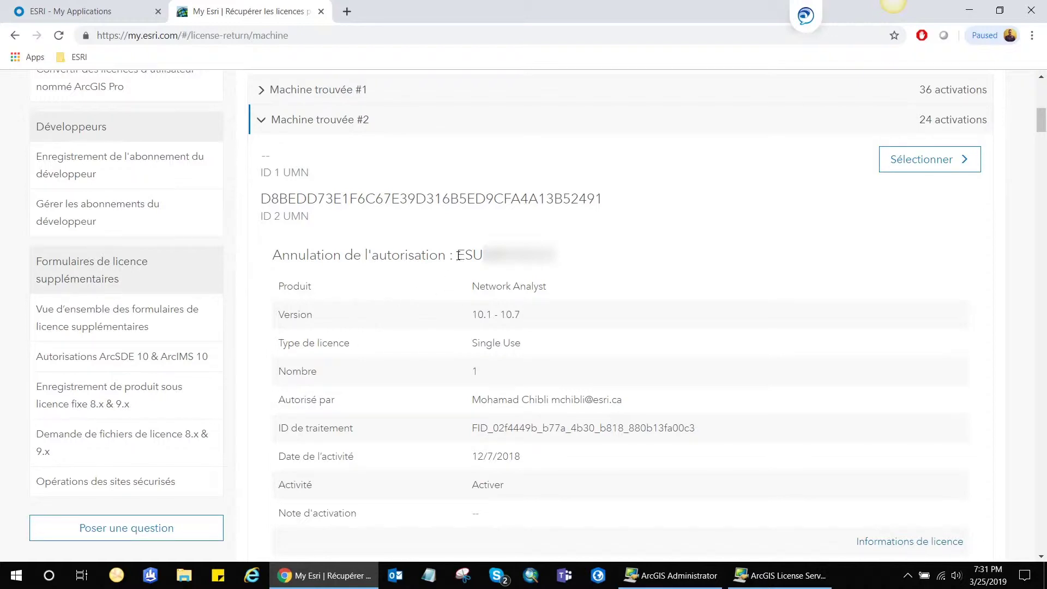
drag(459, 254, 479, 250)
click(261, 119)
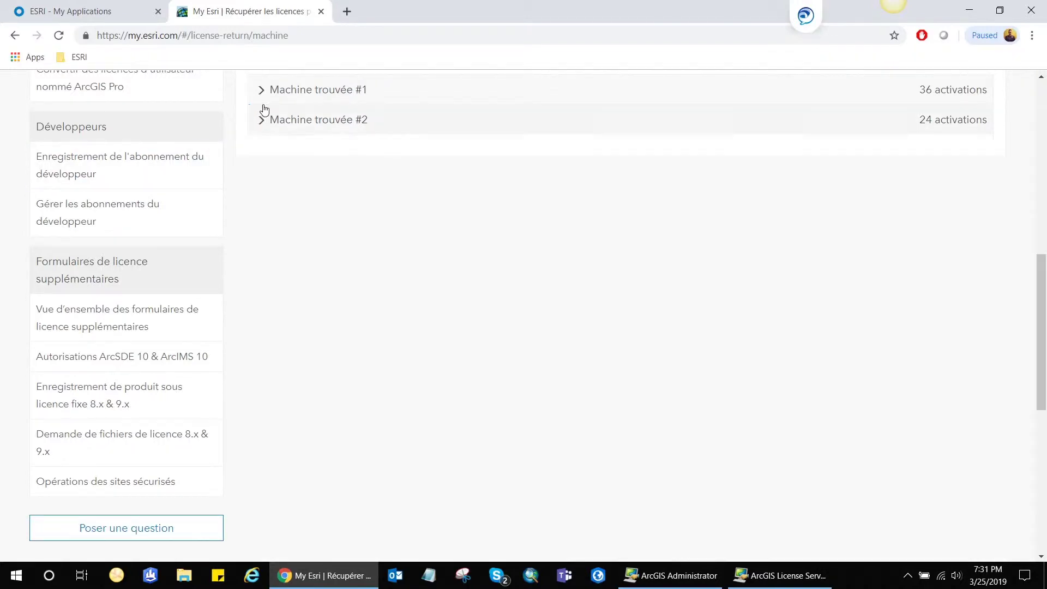
click(262, 90)
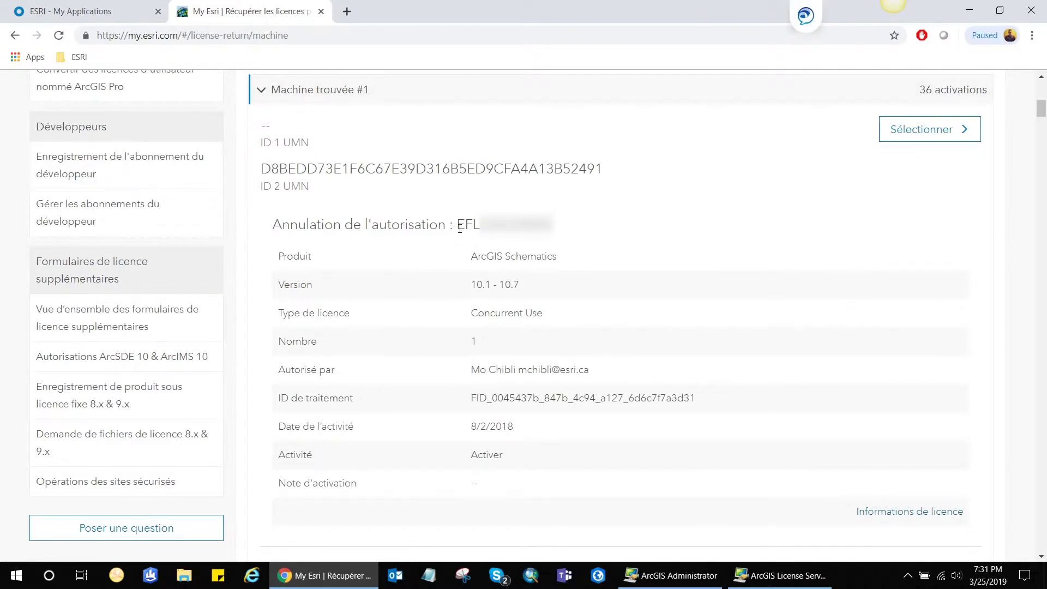
drag(460, 229, 561, 227)
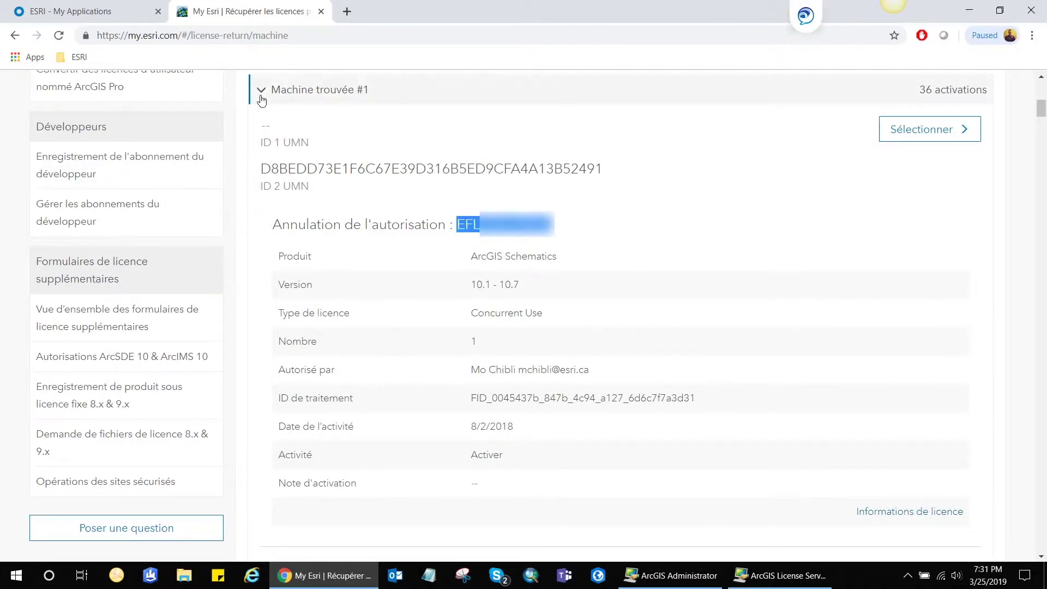
Step: Search the Machine trouvée #1 activations for "spatial analyst" and highlight the authorisation number of the first match
click(702, 196)
key(ctrl+f)
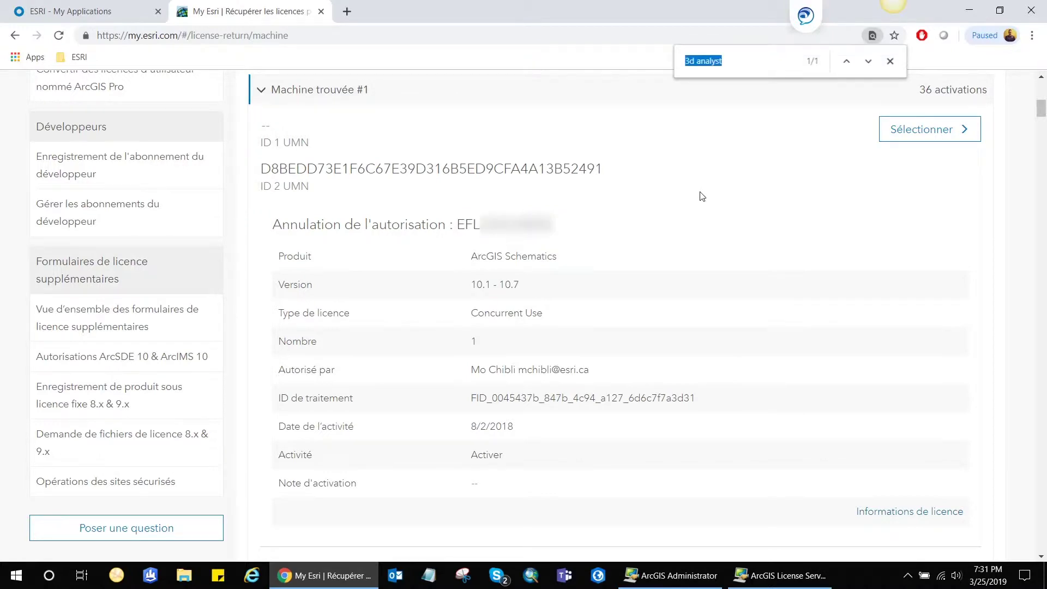
text(spa)
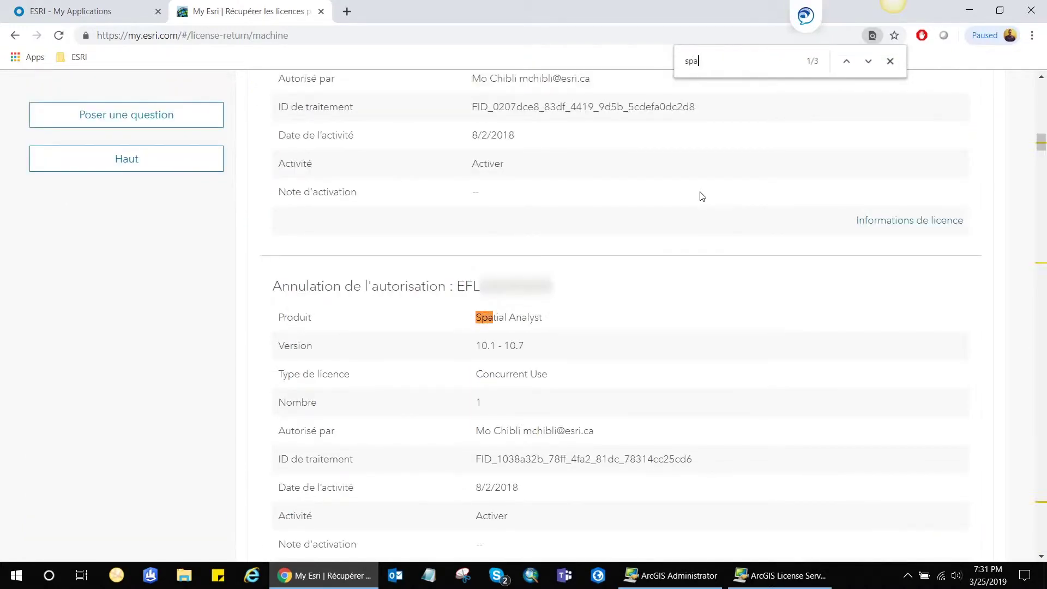
text(taiial analyst)
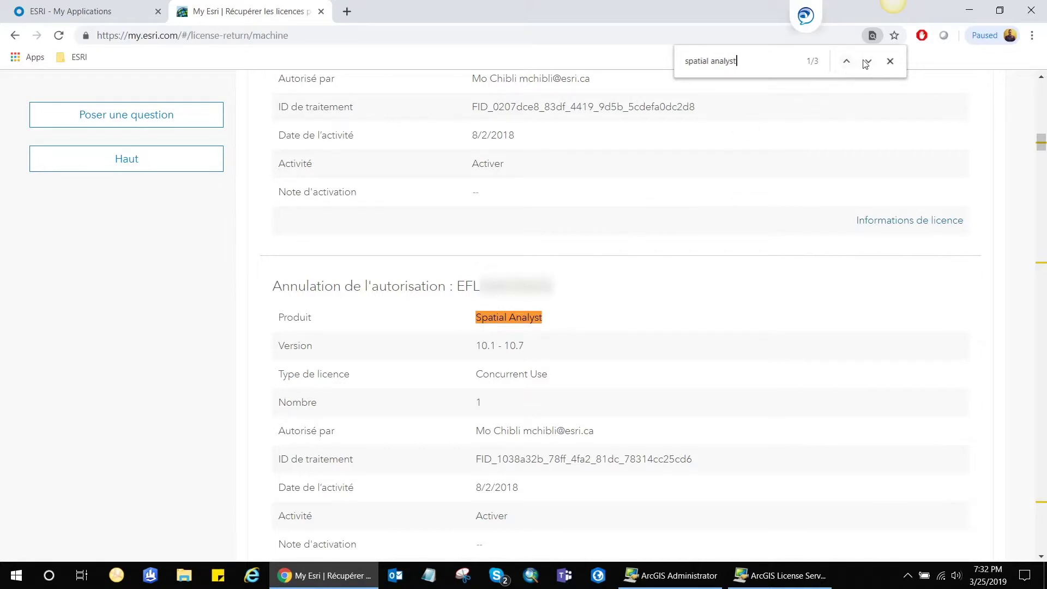
drag(461, 286, 568, 290)
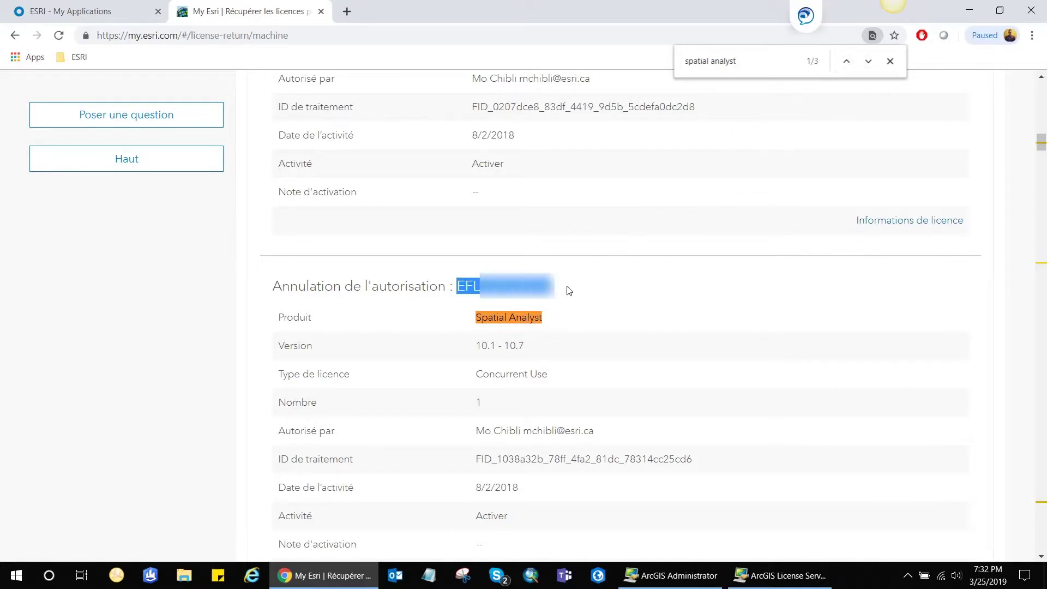
Step: Go through the remaining ArcGIS Pro Spatial Analyst matches, highlighting each authorisation number, and close the page search
click(869, 62)
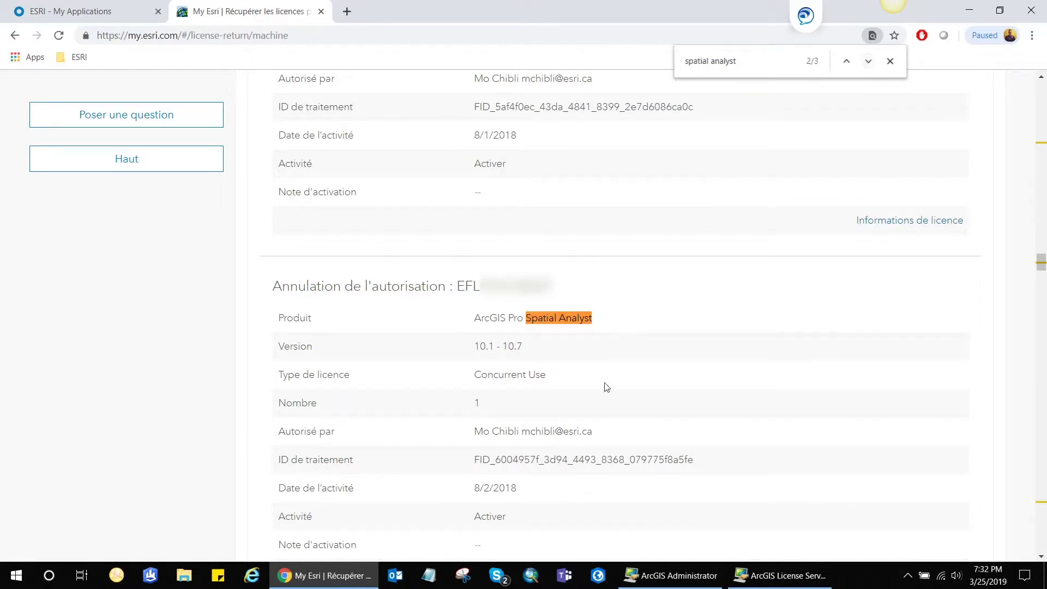
drag(573, 301, 457, 288)
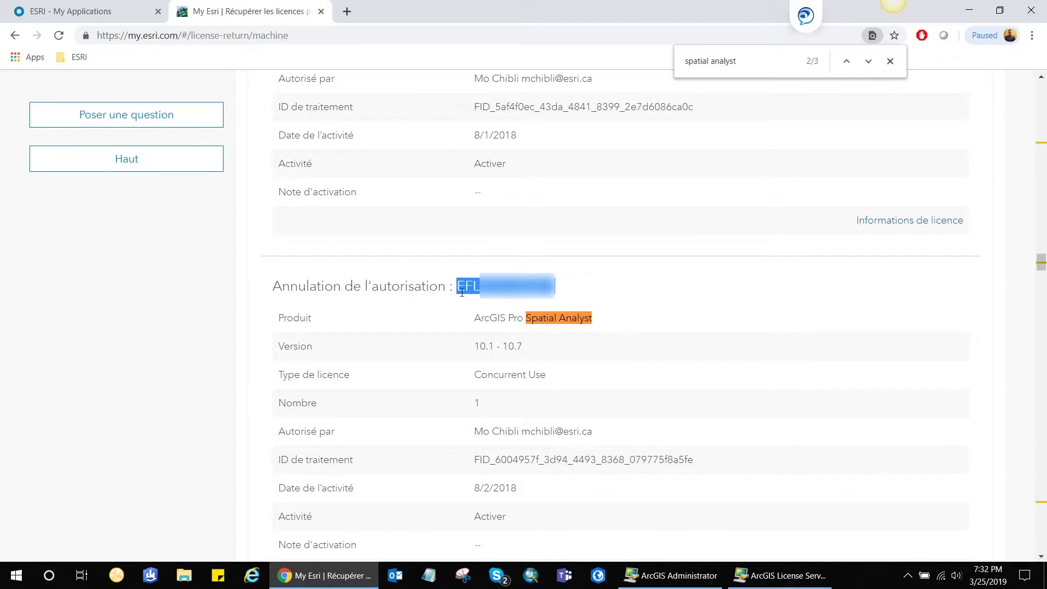
click(869, 61)
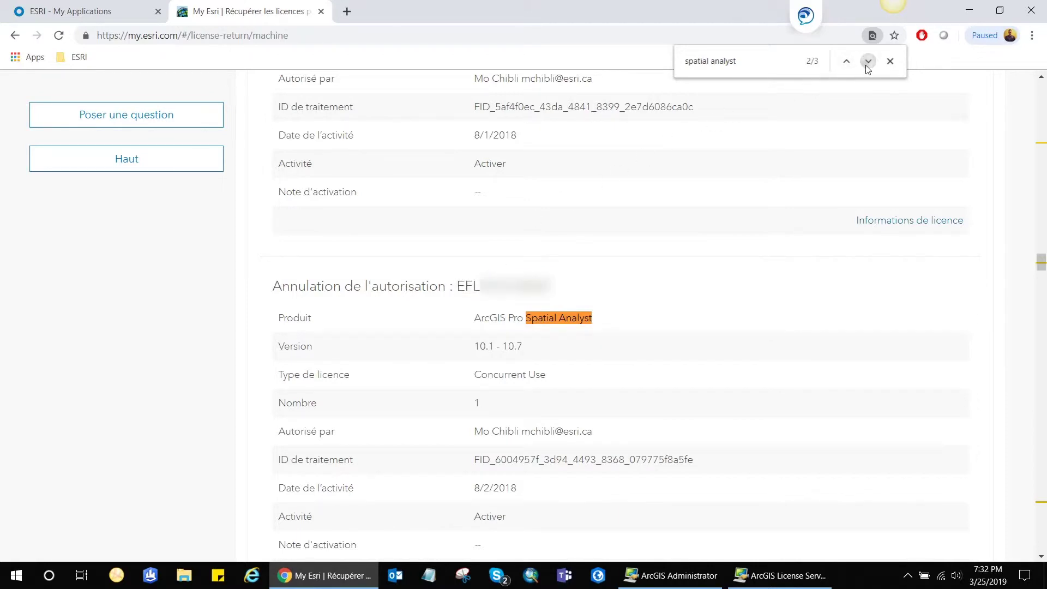
click(869, 61)
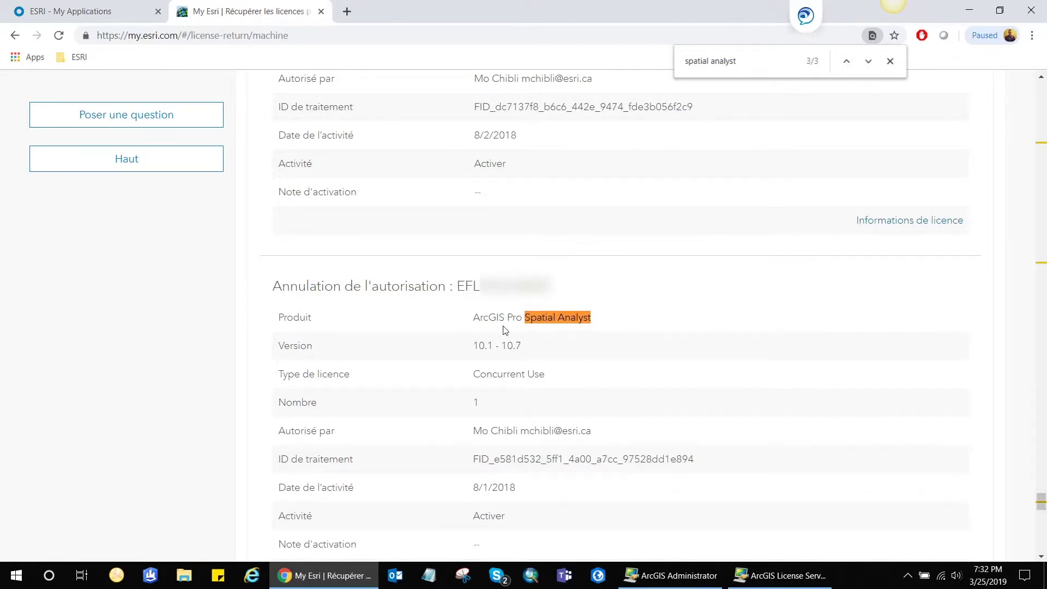
mouse_move(461, 284)
mouse_down()
mouse_move(554, 289)
mouse_move(460, 293)
mouse_up()
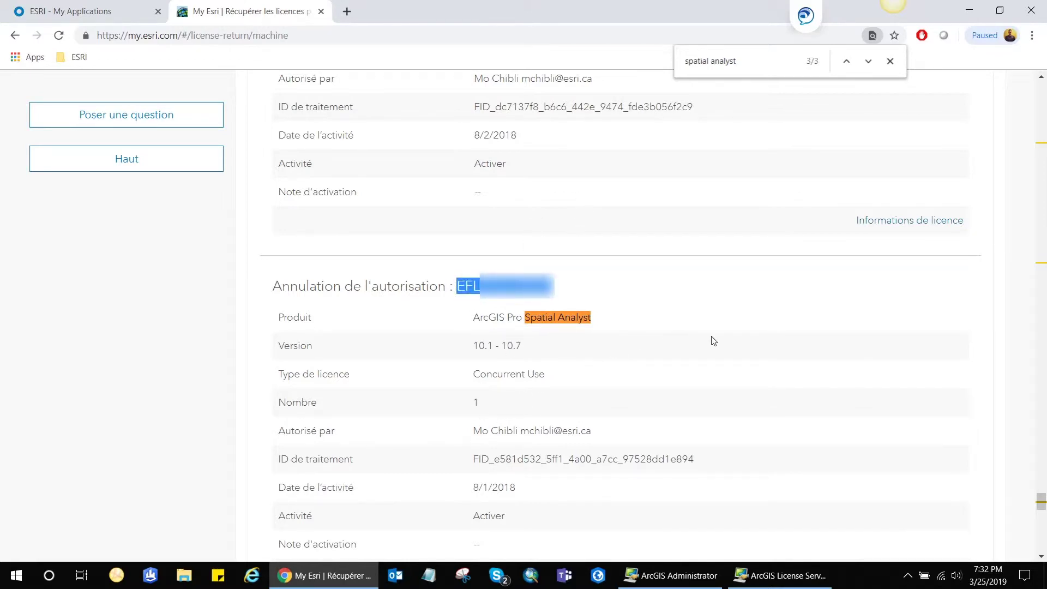
click(758, 255)
click(891, 61)
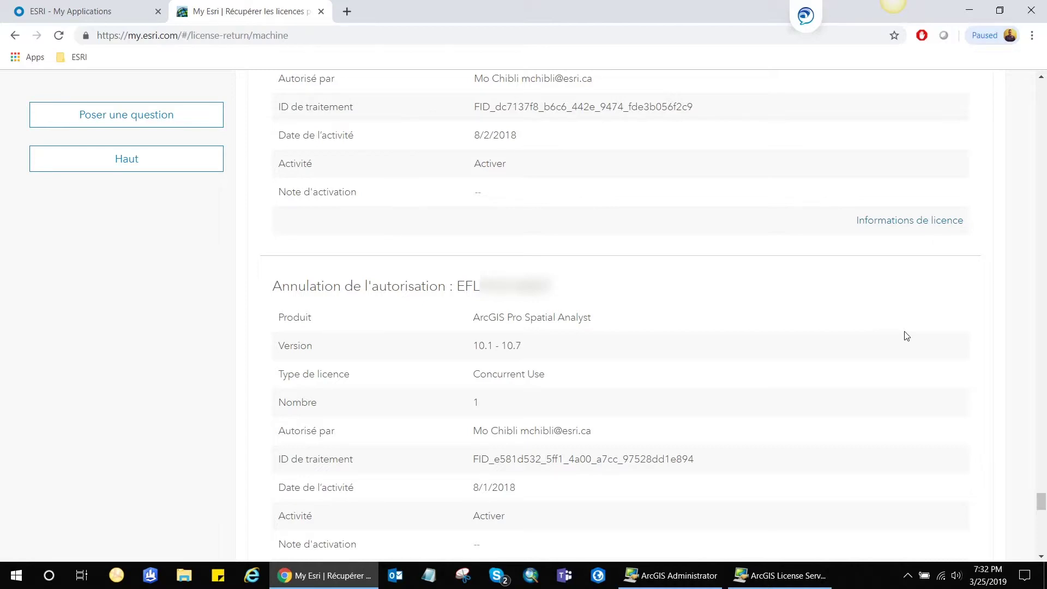
Step: Leave the recovery form for the organisation's reports, discarding its changes, and open the Activité des autorisations report
scroll(884, 335, up, 1)
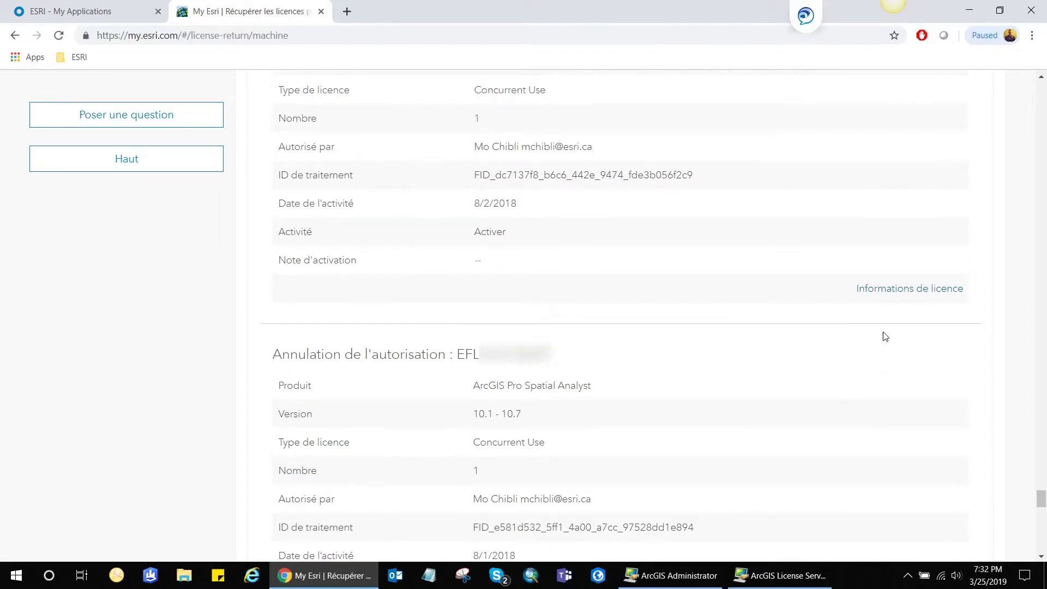
drag(1041, 497, 1042, 90)
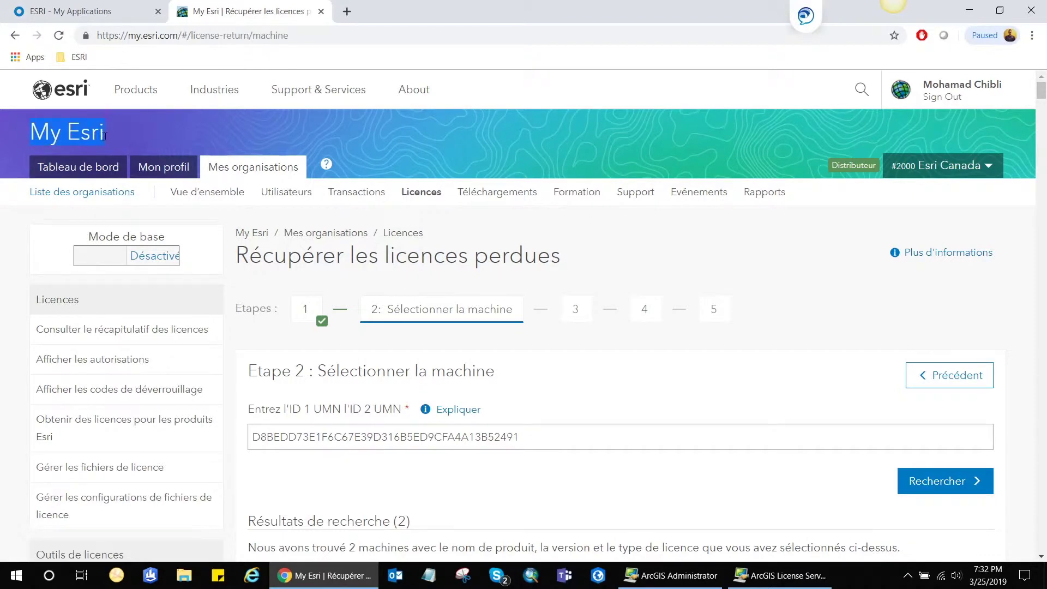
click(256, 172)
click(498, 370)
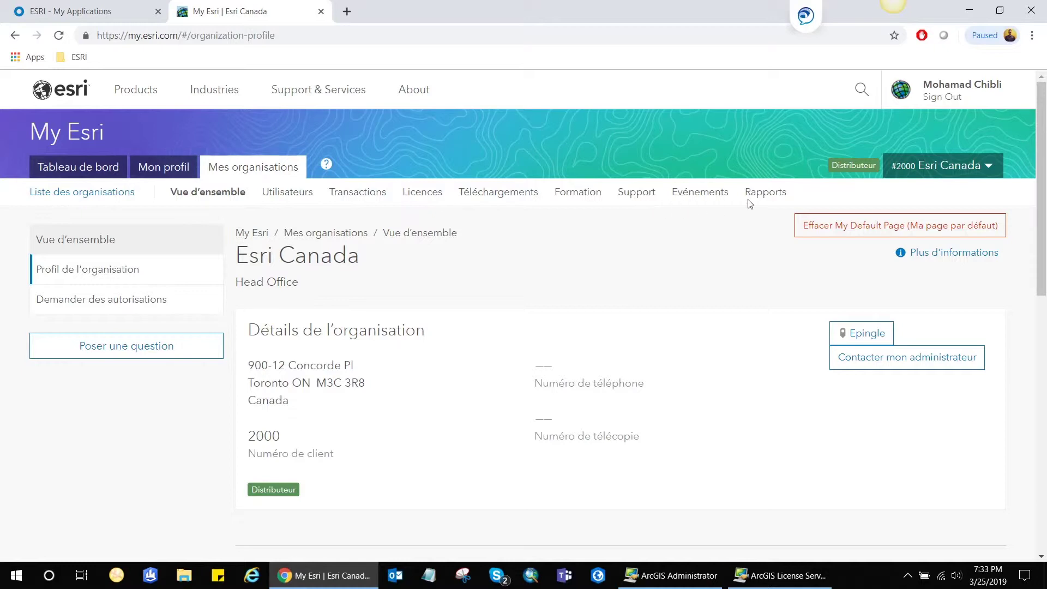
click(764, 196)
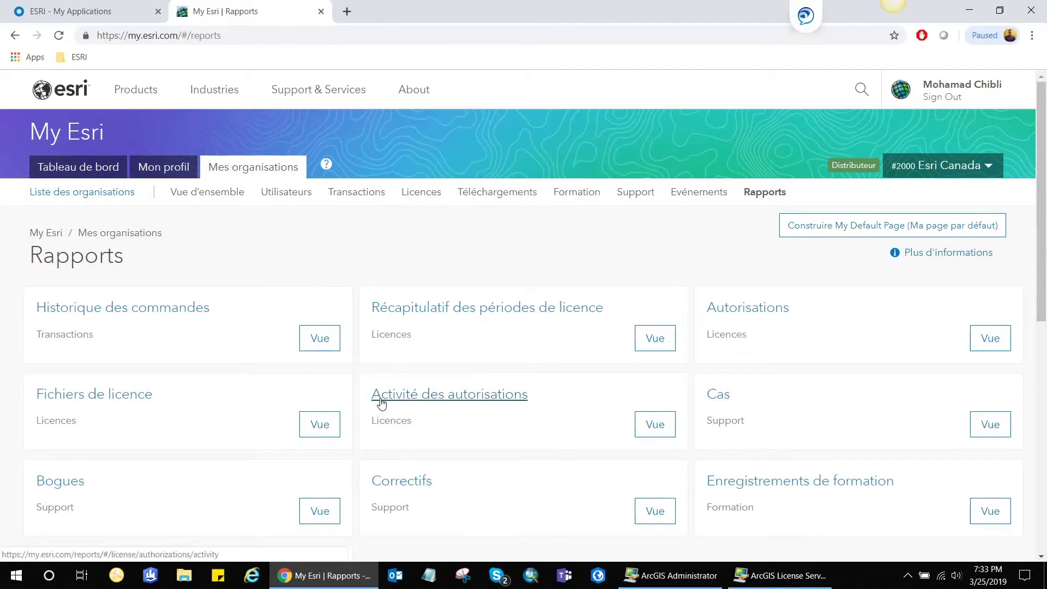
click(654, 431)
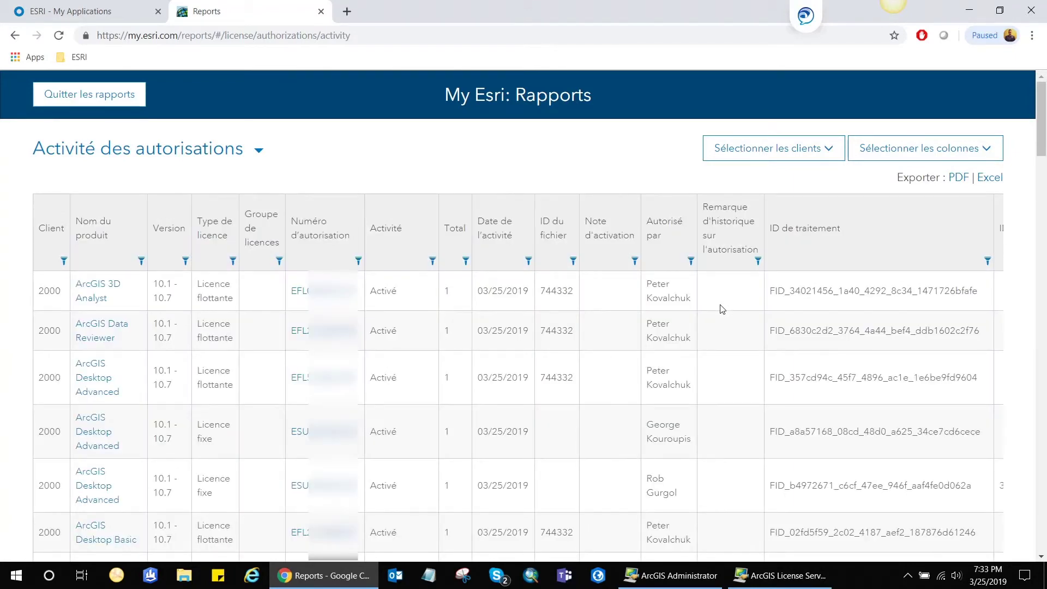
Step: Hide the report columns Client, Activité, Total, Date de l'activité, ID du fichier, Autorisé par, Remarque d'historique sur l'autorisation and ID de traitement
click(986, 156)
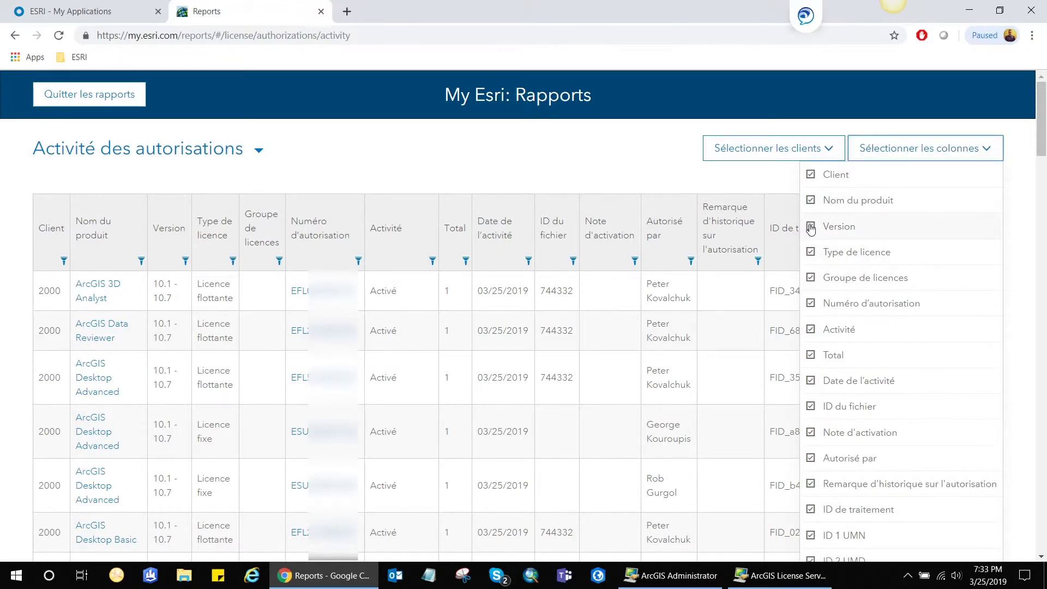
drag(811, 205, 812, 177)
click(949, 146)
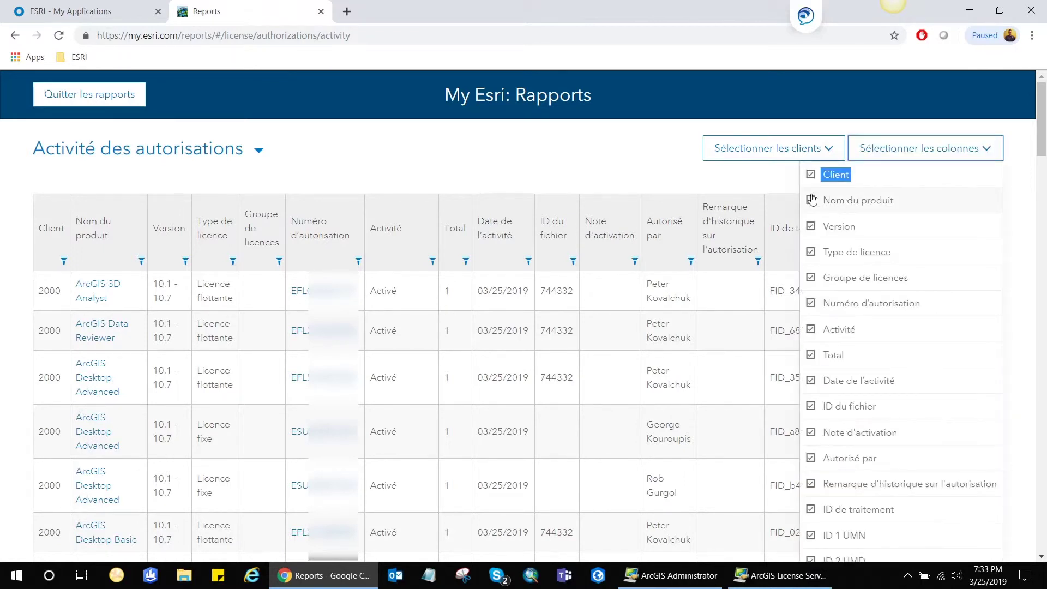
click(812, 175)
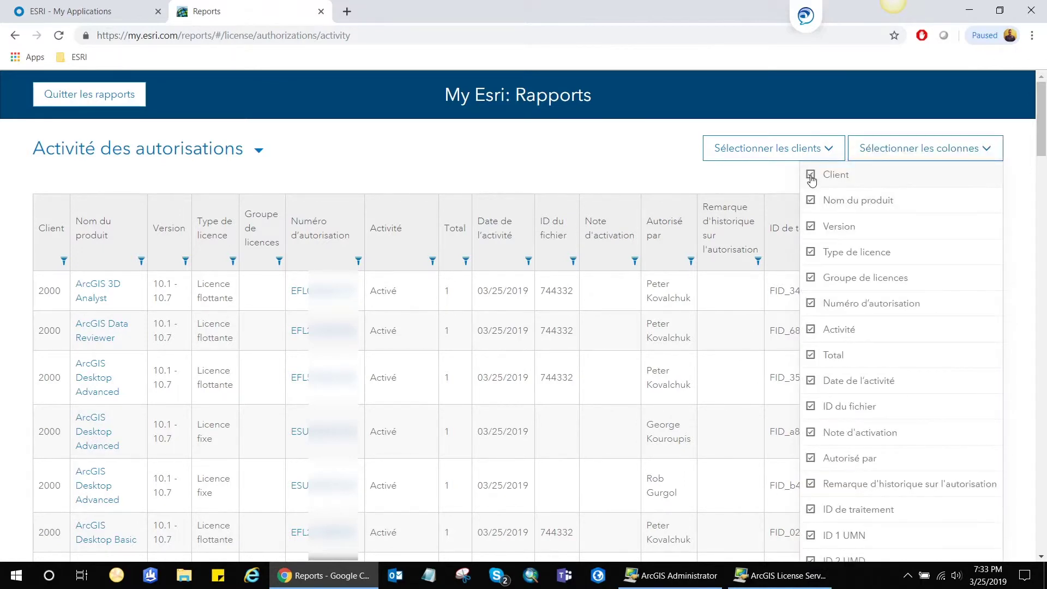
click(811, 331)
click(812, 355)
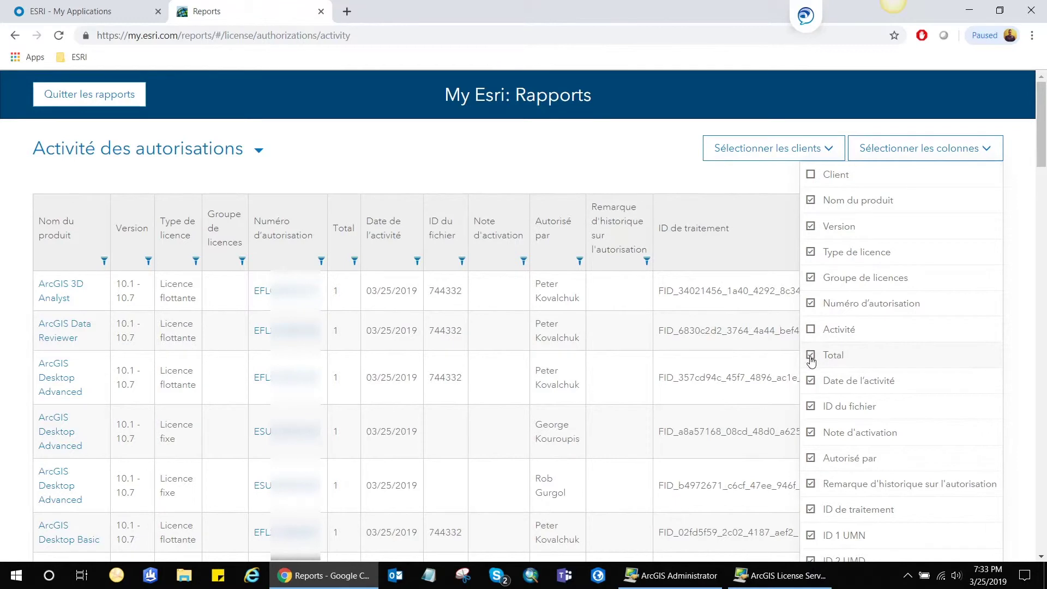
click(812, 381)
click(811, 406)
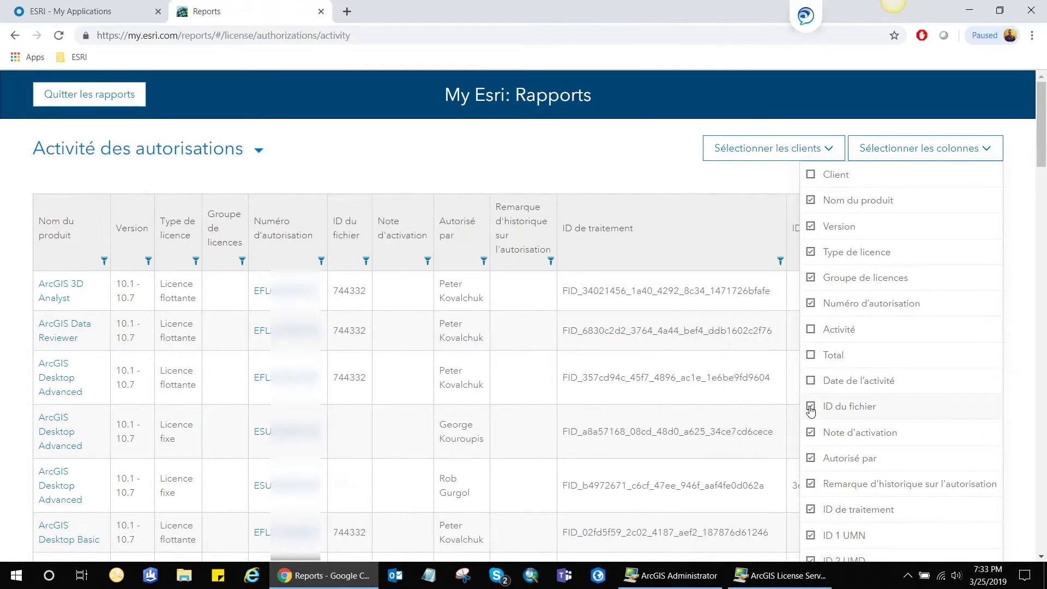
click(811, 485)
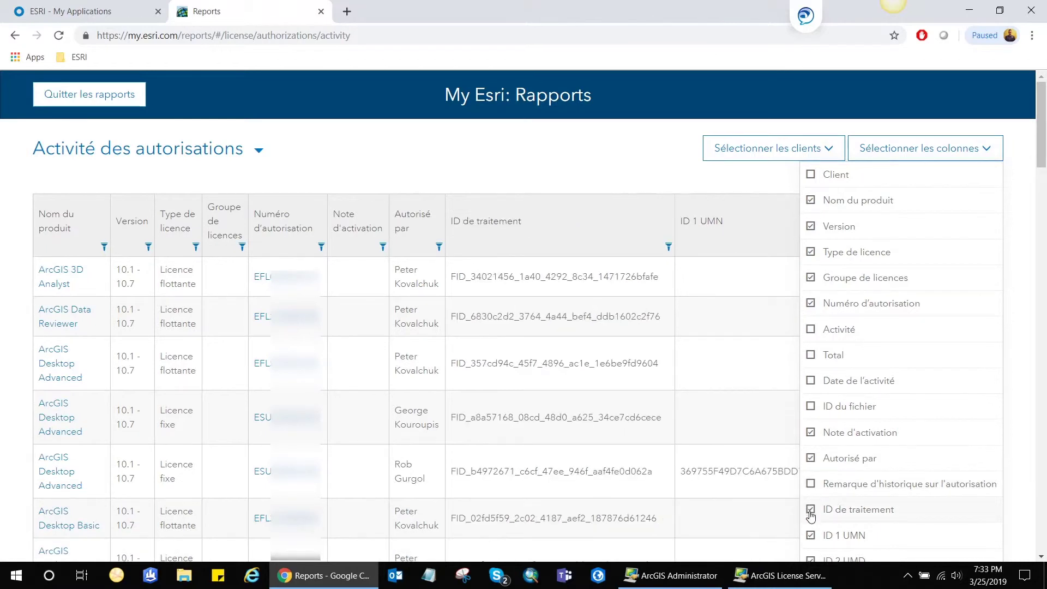
click(811, 510)
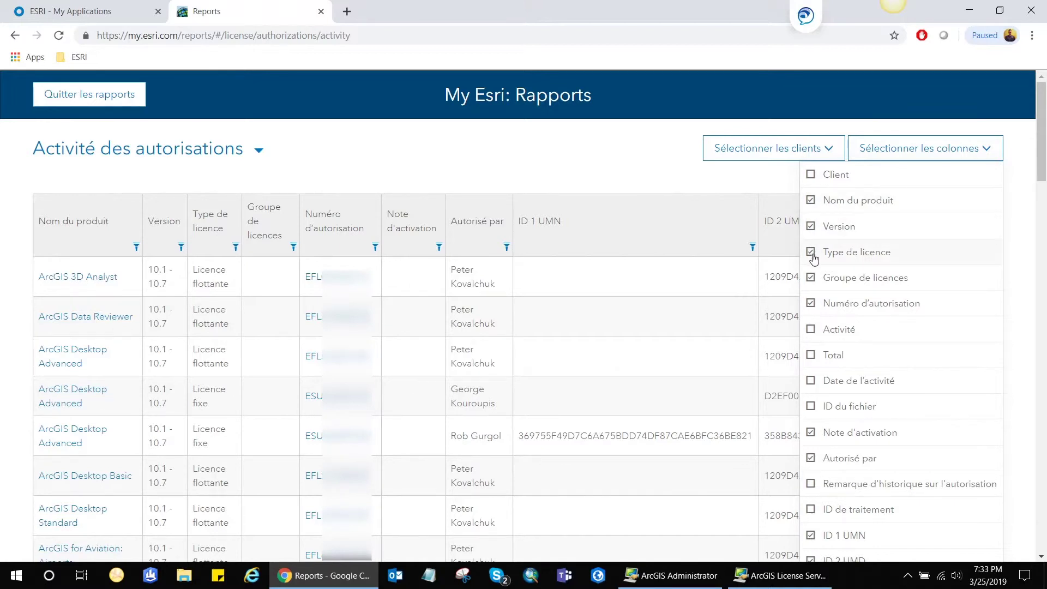
click(812, 460)
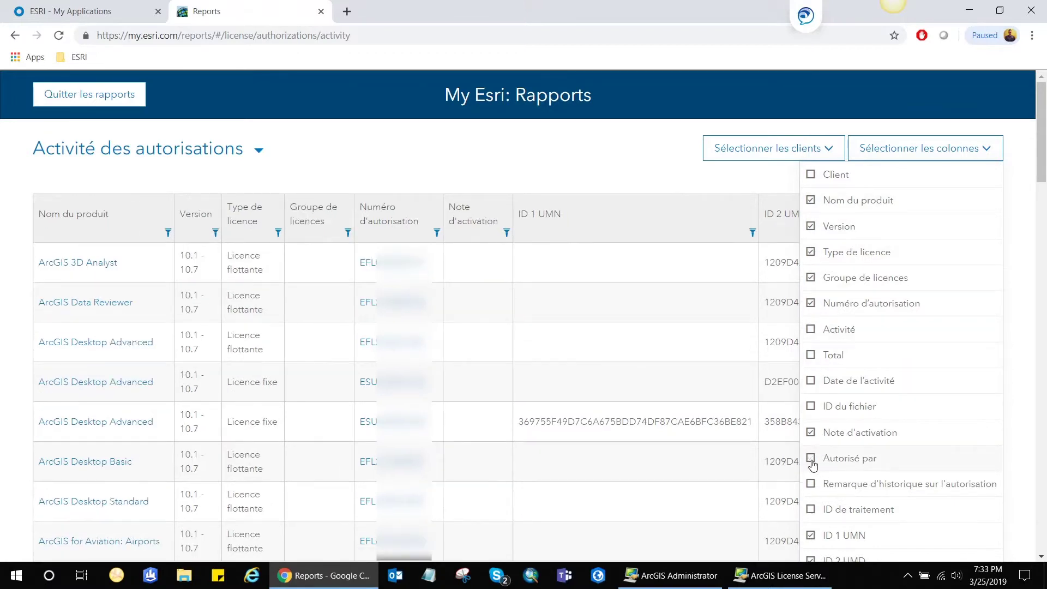
click(721, 183)
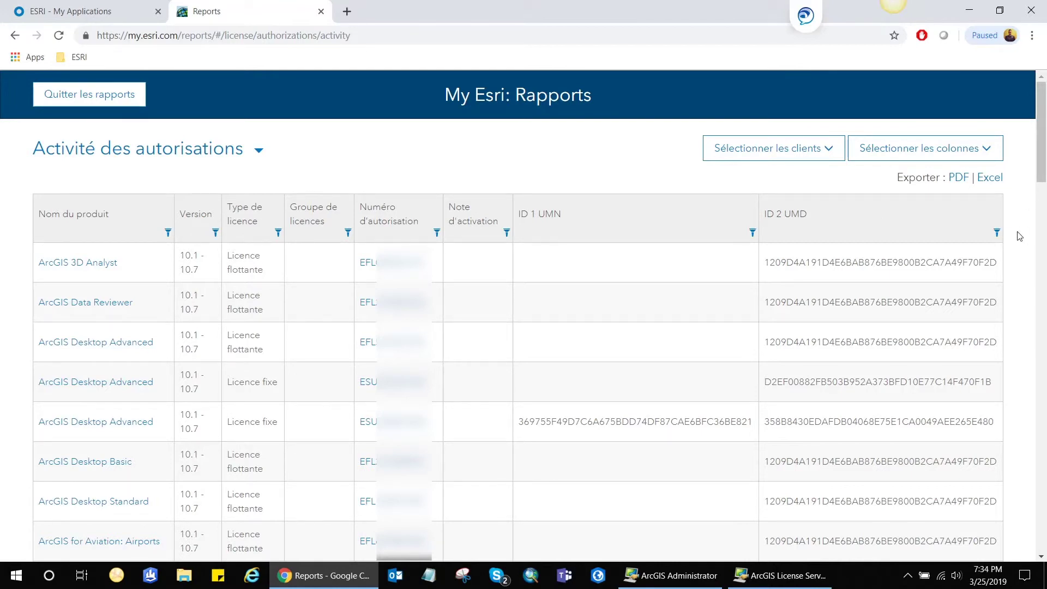
Step: Filter the ID 2 UMD column to values equal to the machine's UMN 2 ID, copied from ArcGIS License Server Administrator
click(998, 234)
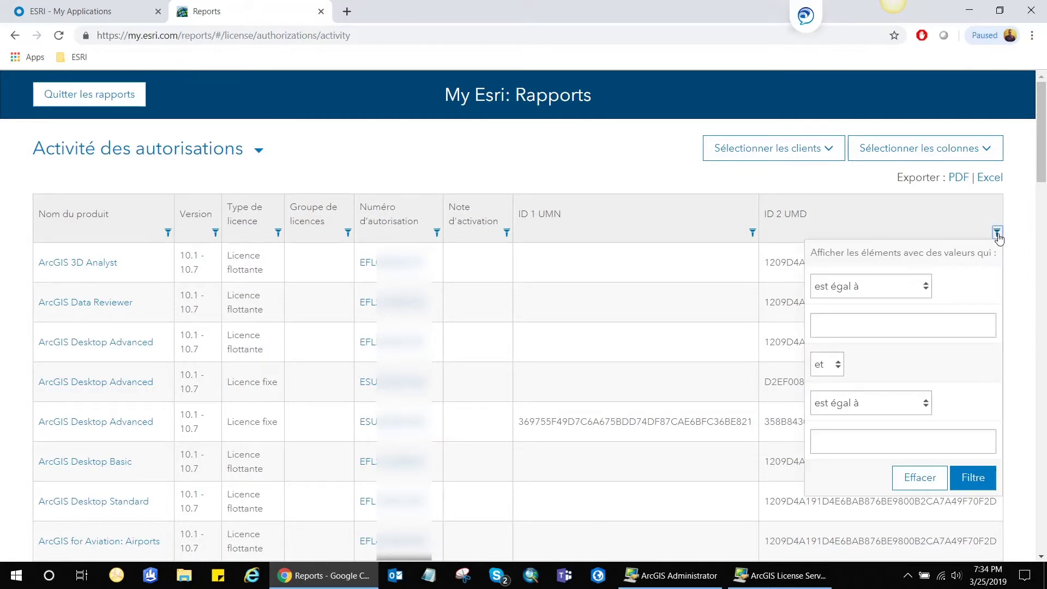
click(658, 570)
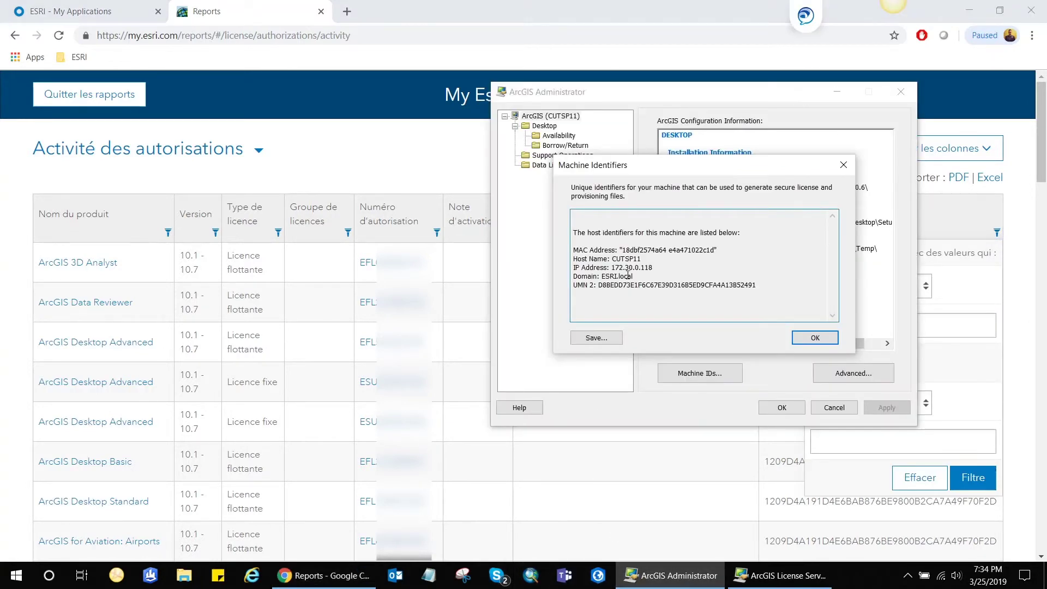
click(769, 576)
drag(312, 283, 156, 281)
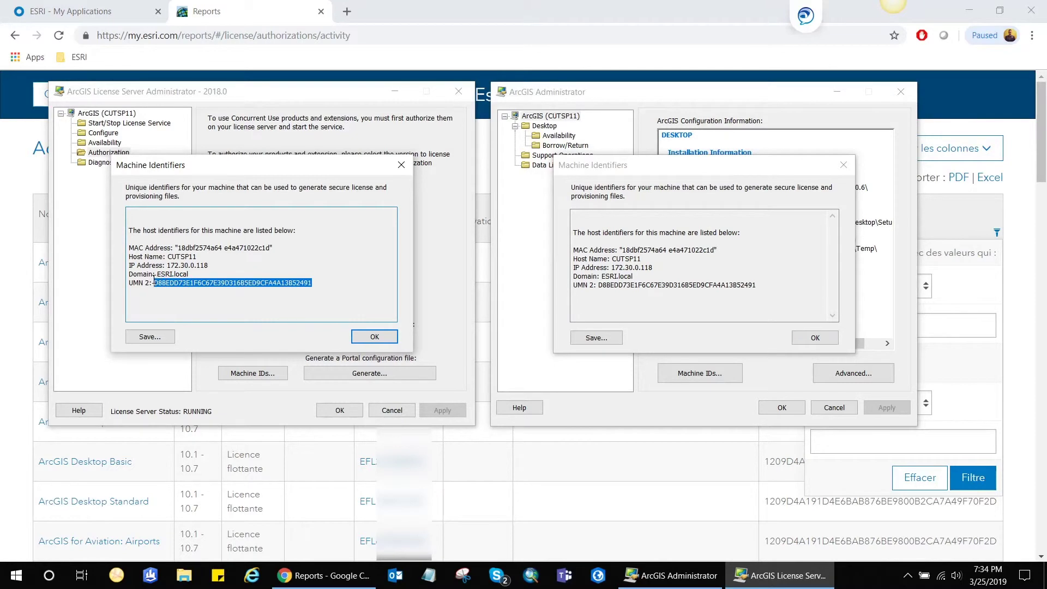
click(938, 438)
click(893, 326)
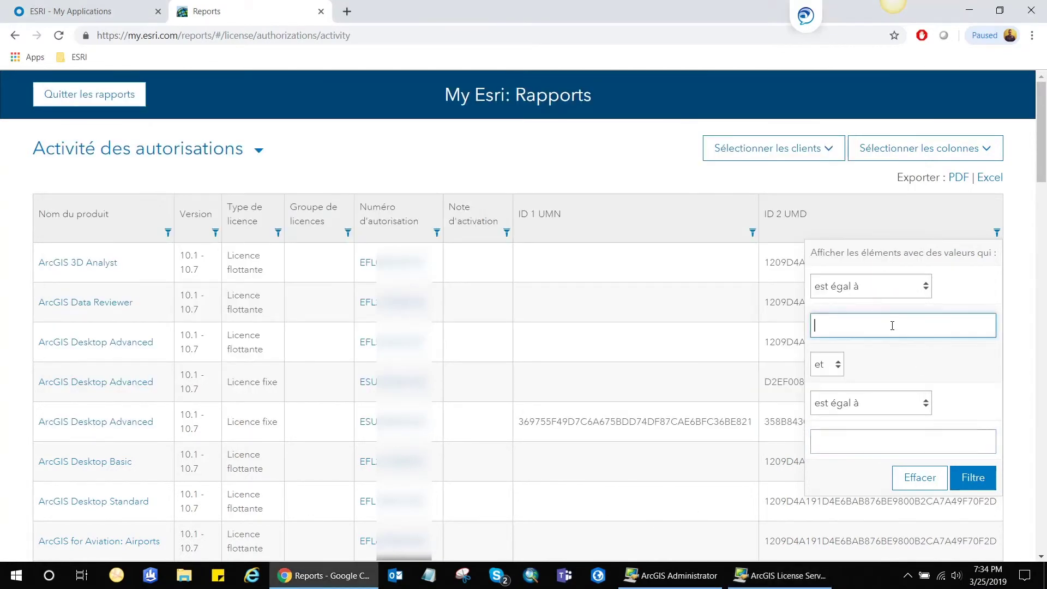
key(ctrl+v)
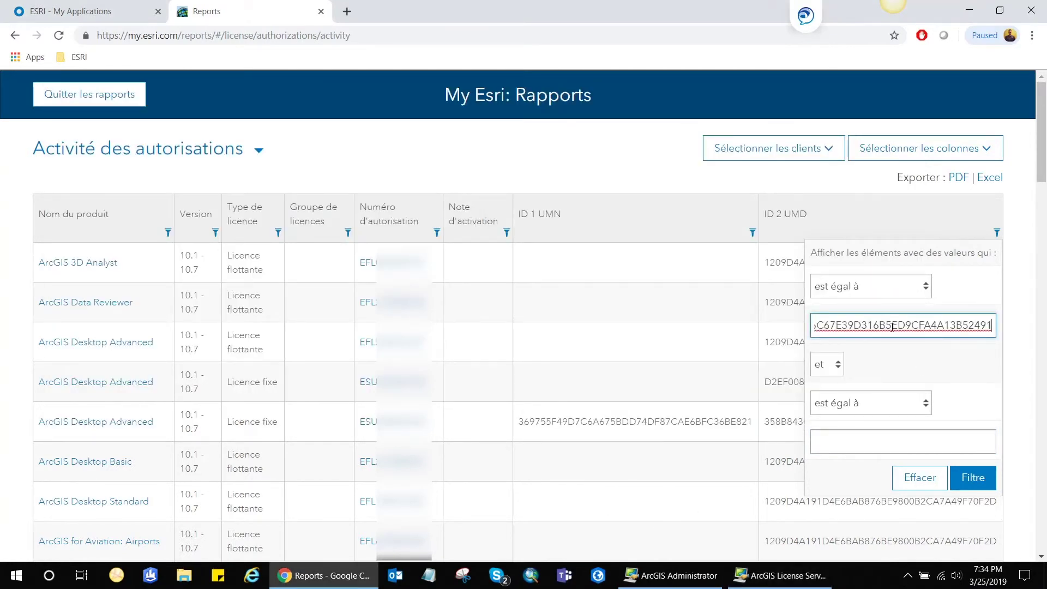
click(971, 482)
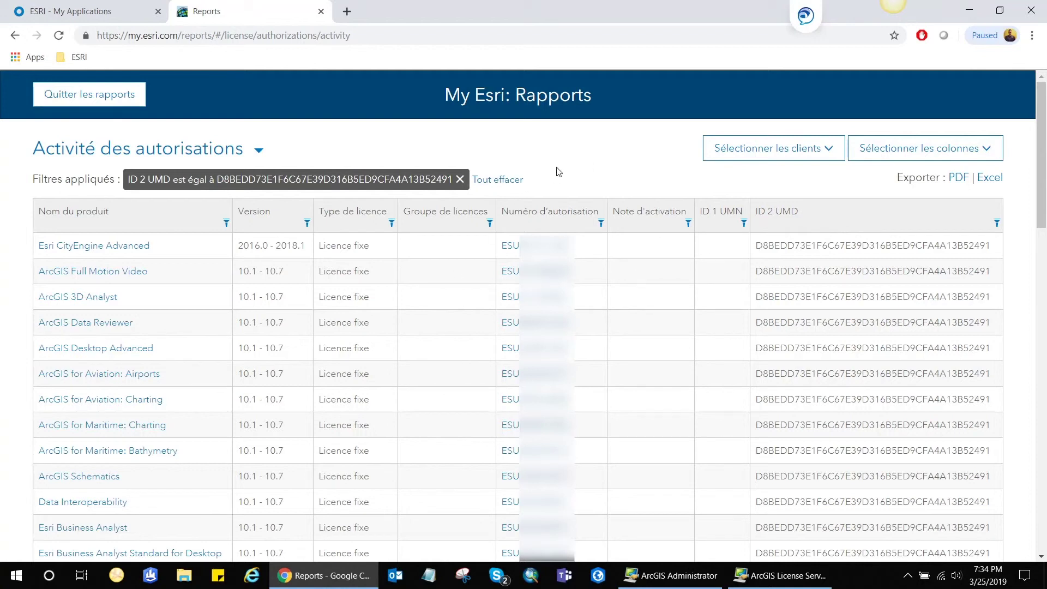
Step: Search the filtered report for "tracking" and highlight the Tracking Analyst row's licence type and authorisation number
key(ctrl+f)
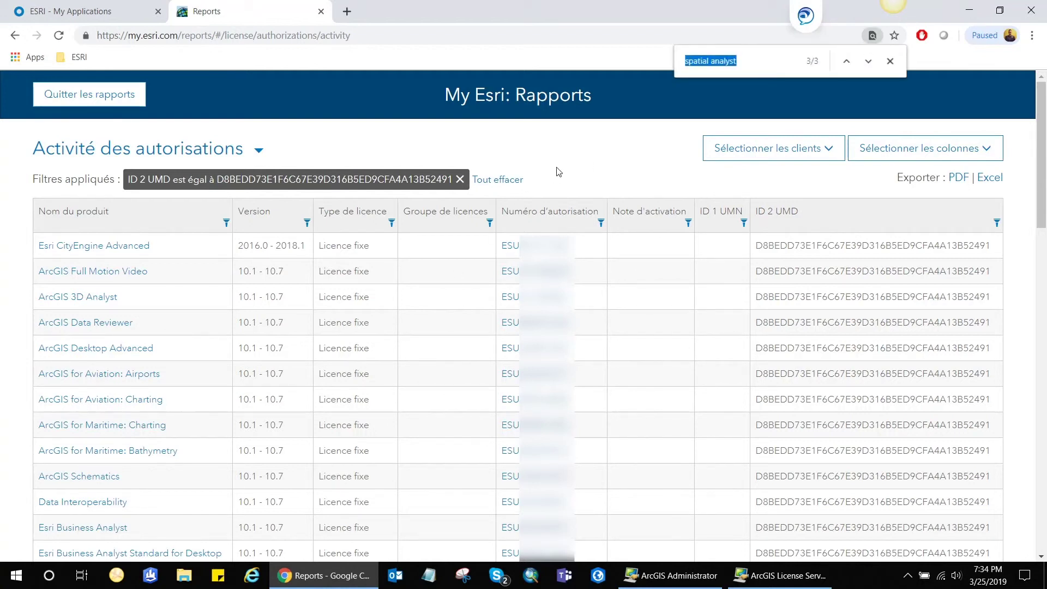
text(tracking)
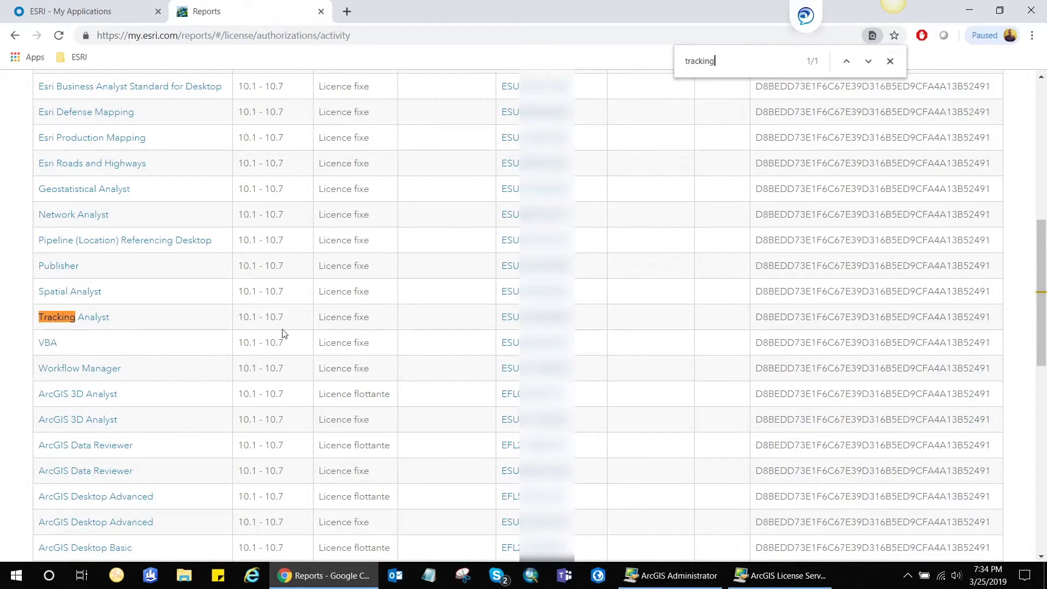
triple_click(354, 321)
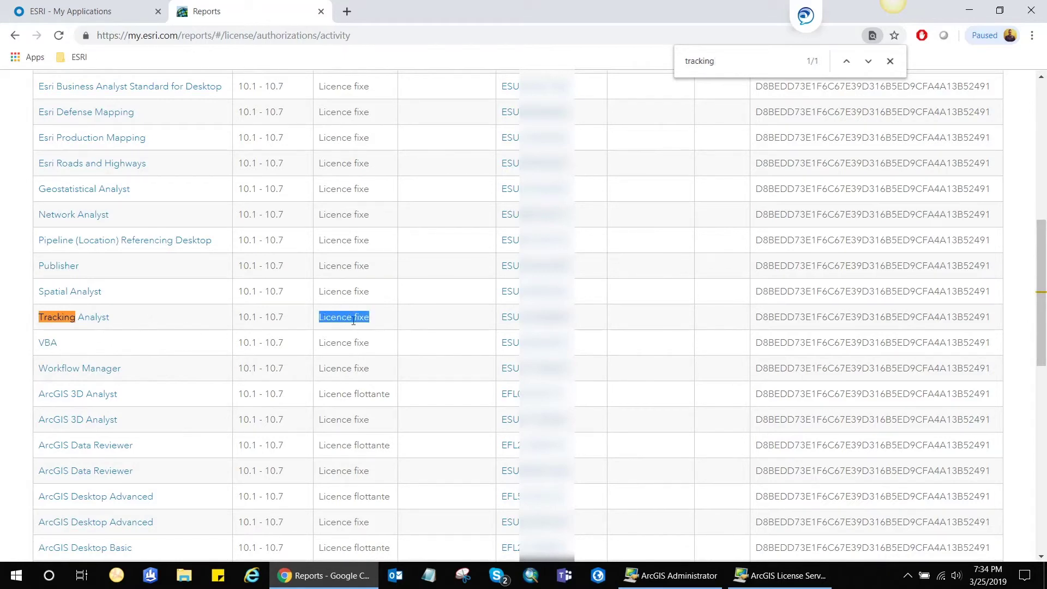
drag(576, 322, 503, 325)
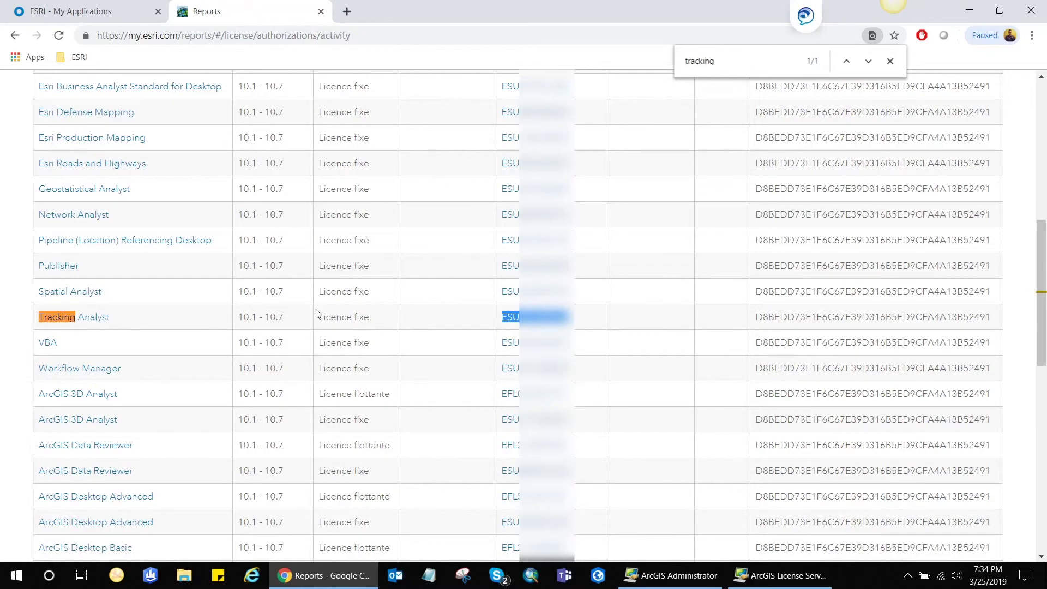
Step: Search the filtered report for "3d anal" to locate the 3D Analyst authorisations, and close the page search
drag(723, 60, 675, 59)
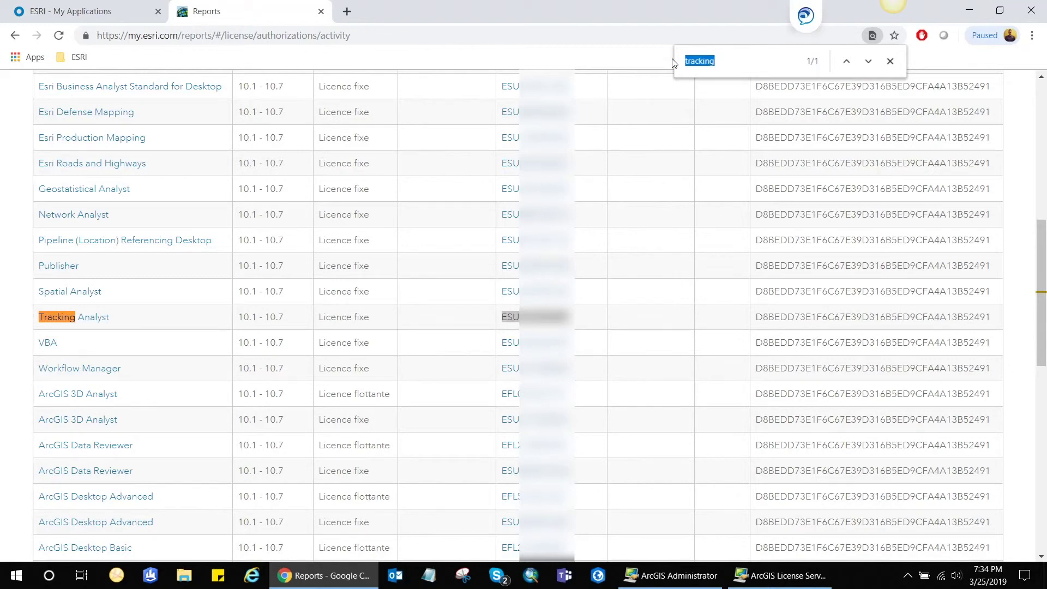
text(3d anal)
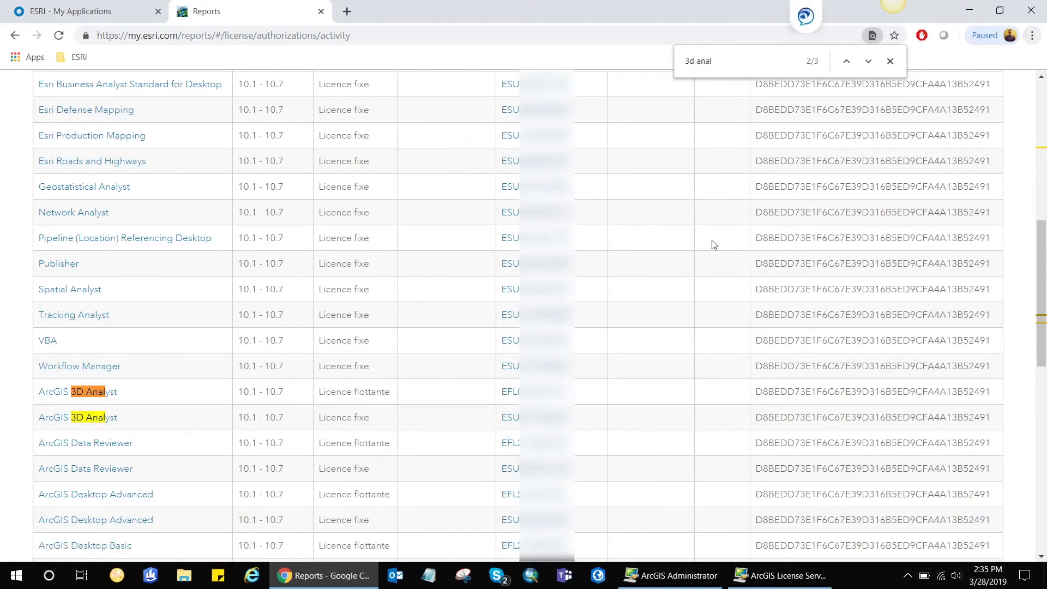
click(891, 62)
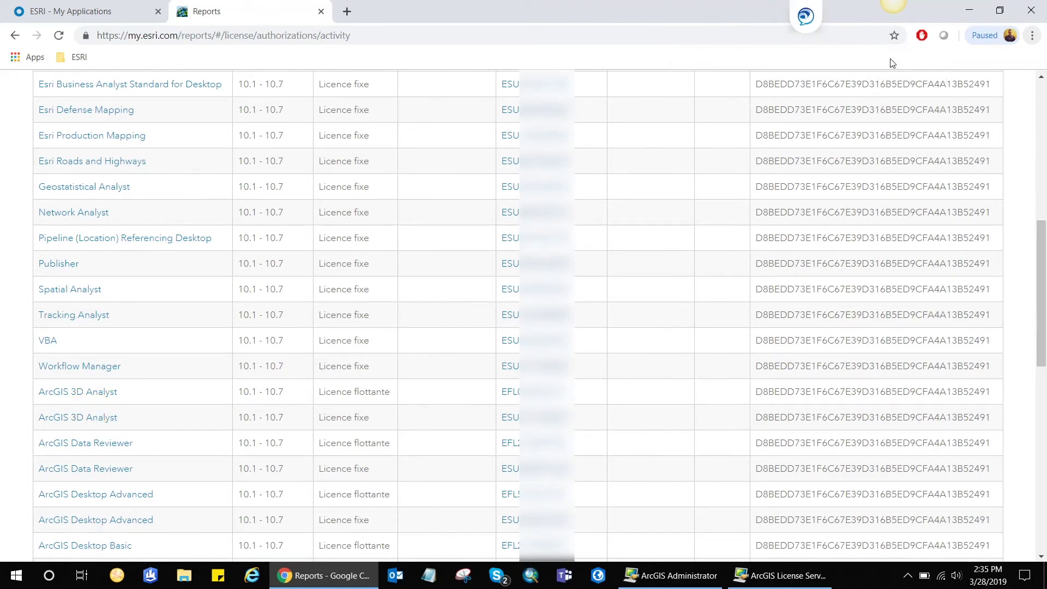